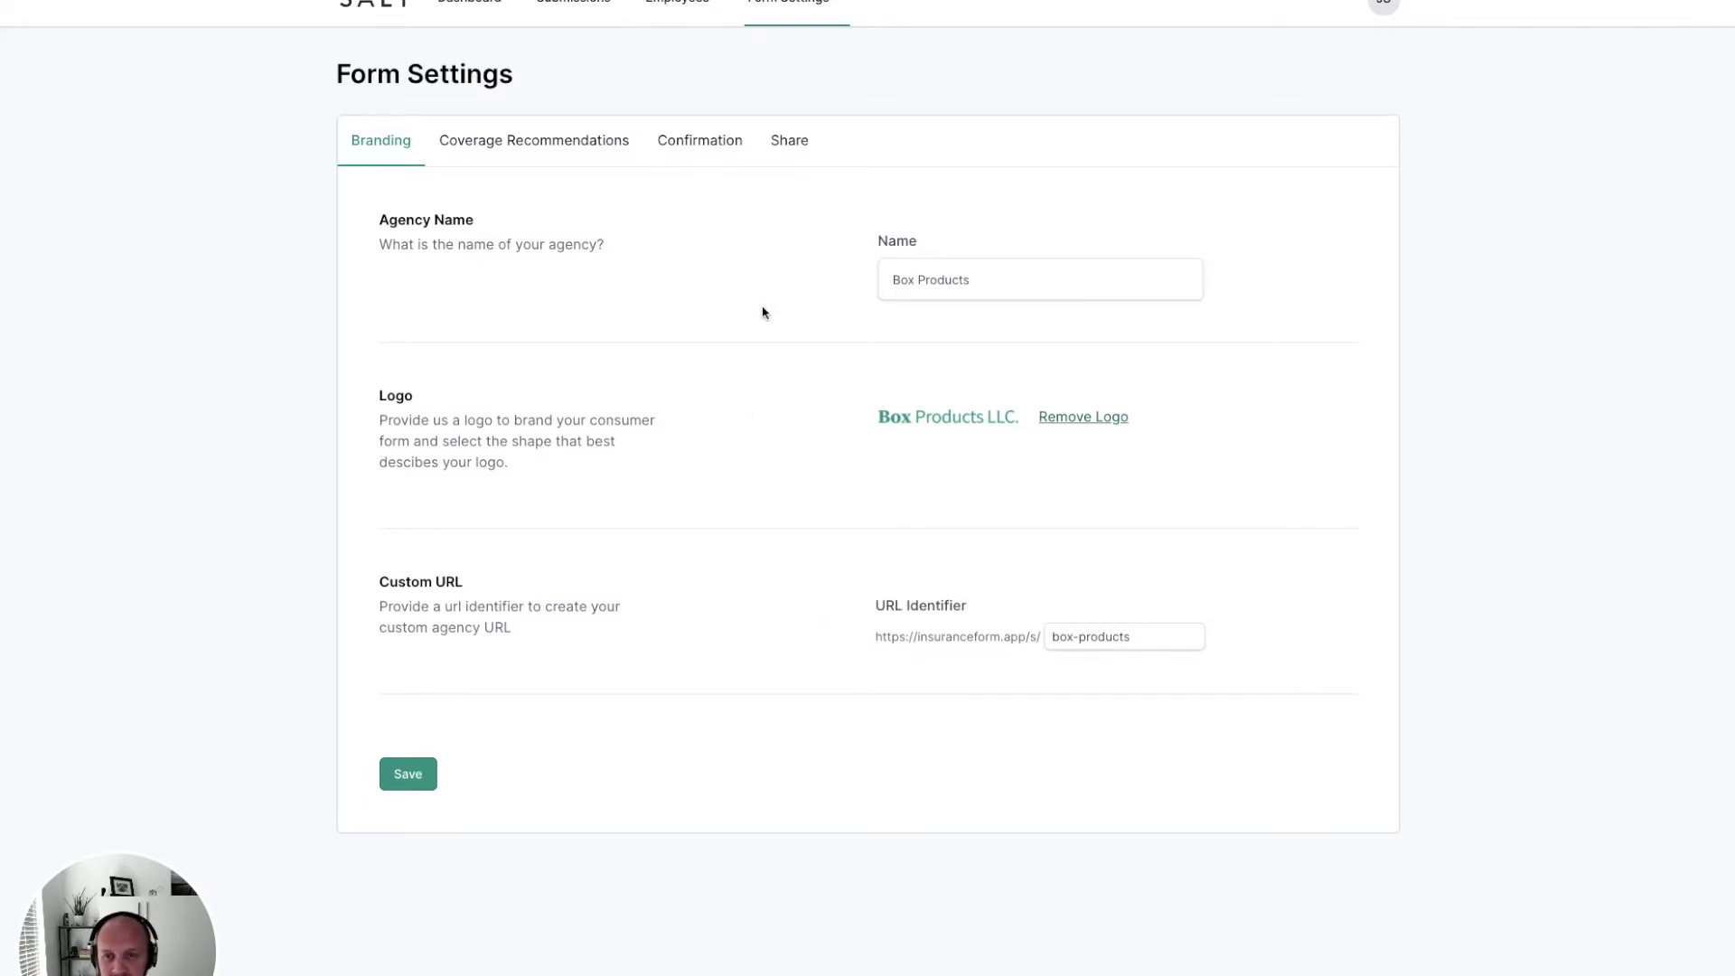
# In the coverage recommendations, try the Water Damage options and finish with Recommend this coverage
pyautogui.click(524, 152)
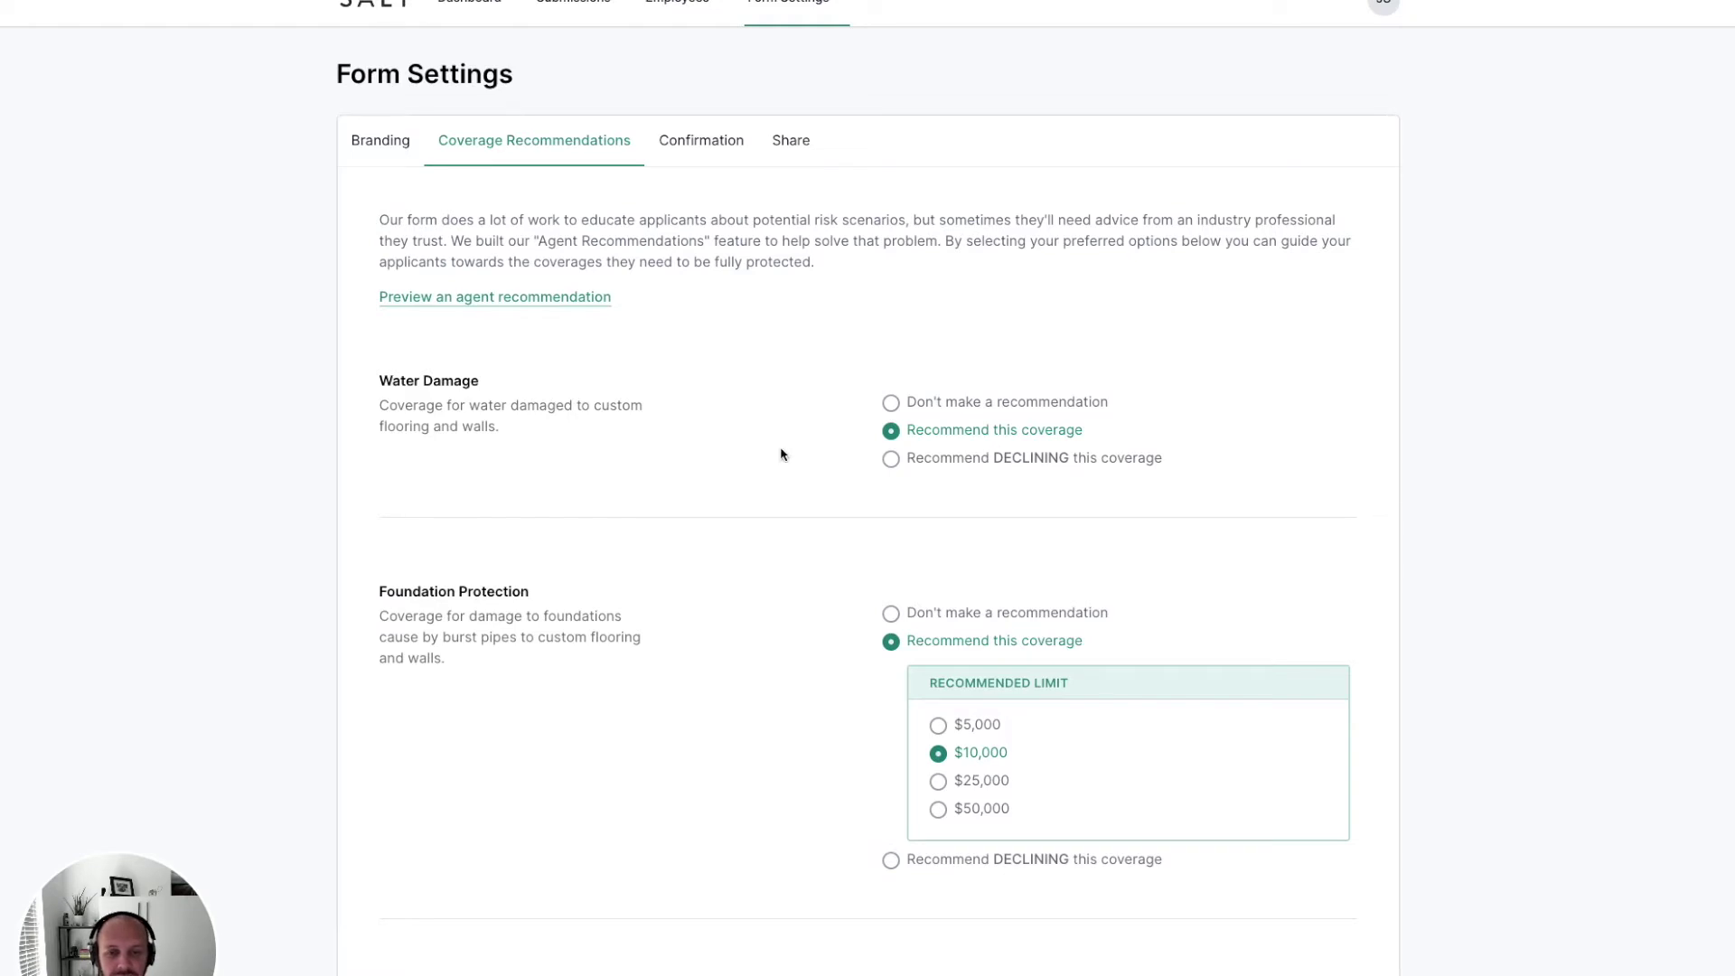
pyautogui.click(946, 405)
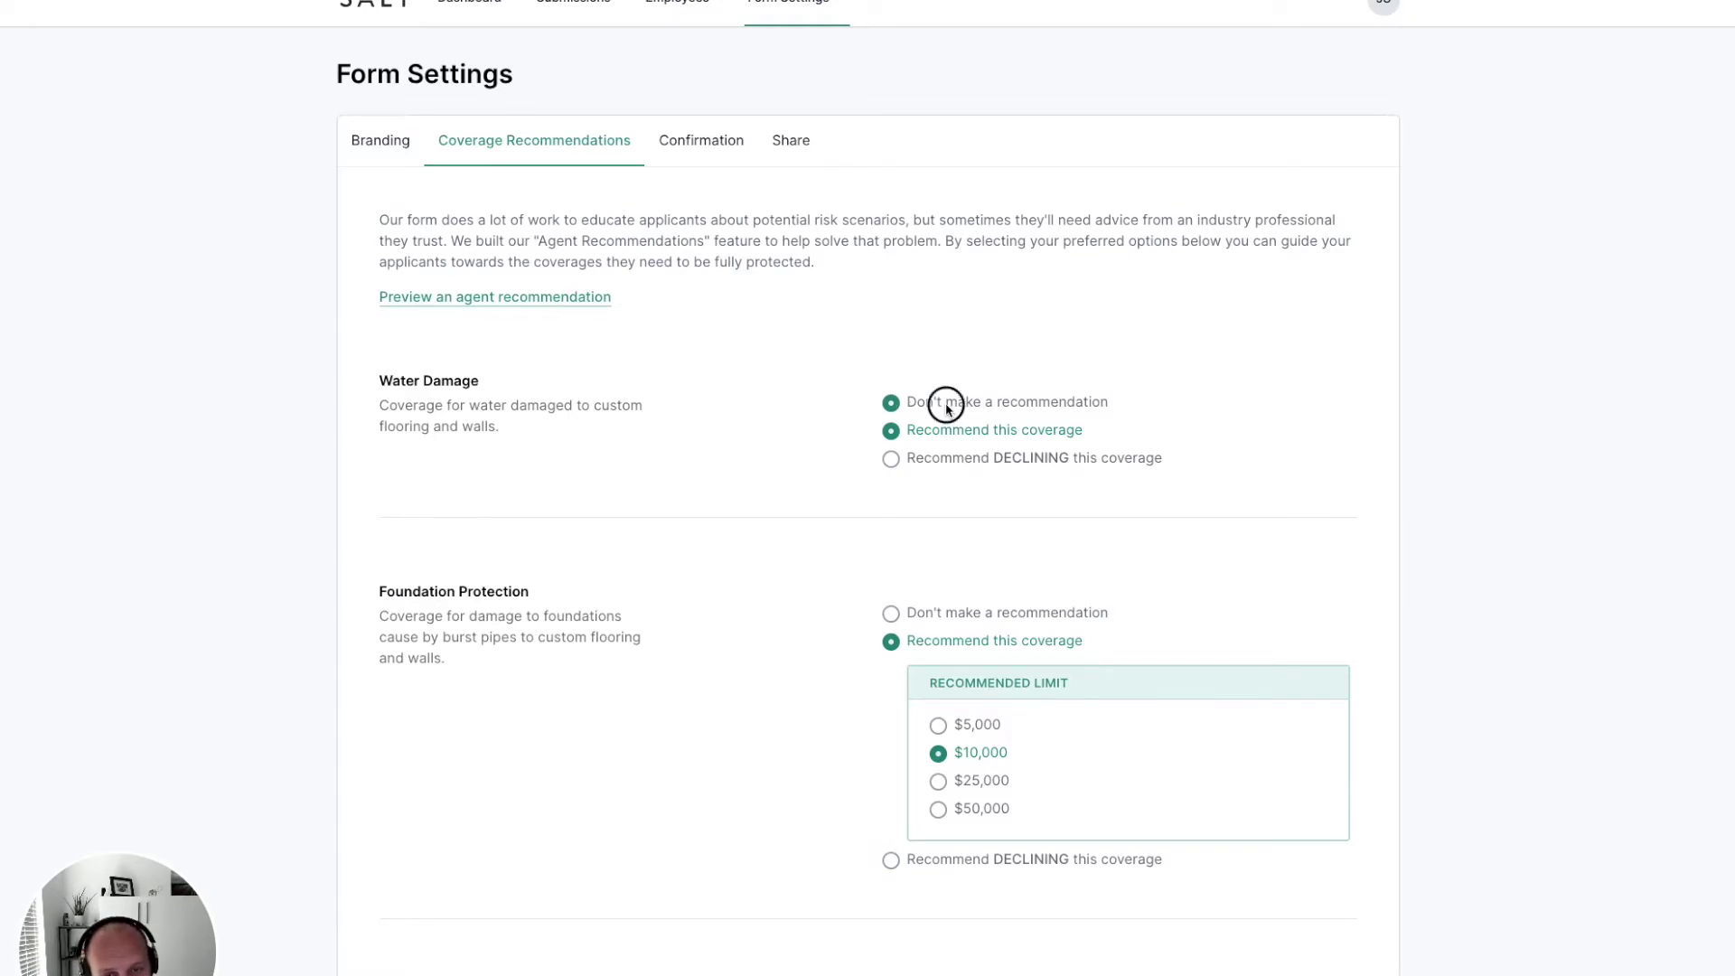
pyautogui.click(936, 439)
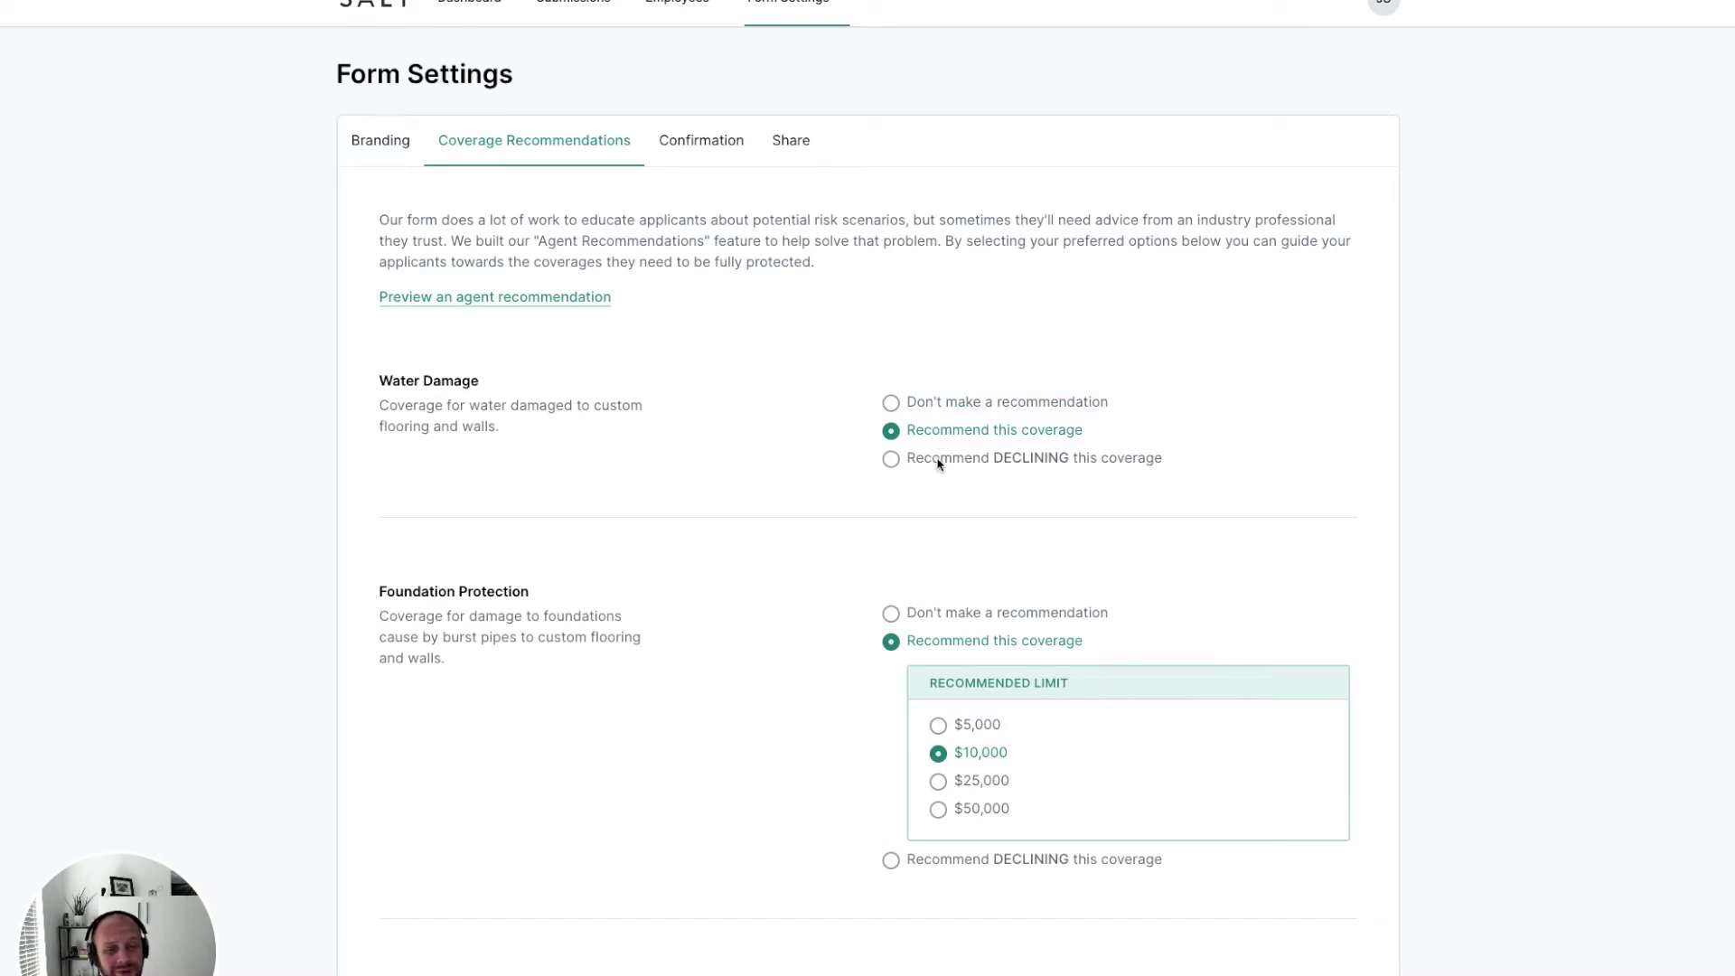
pyautogui.click(938, 464)
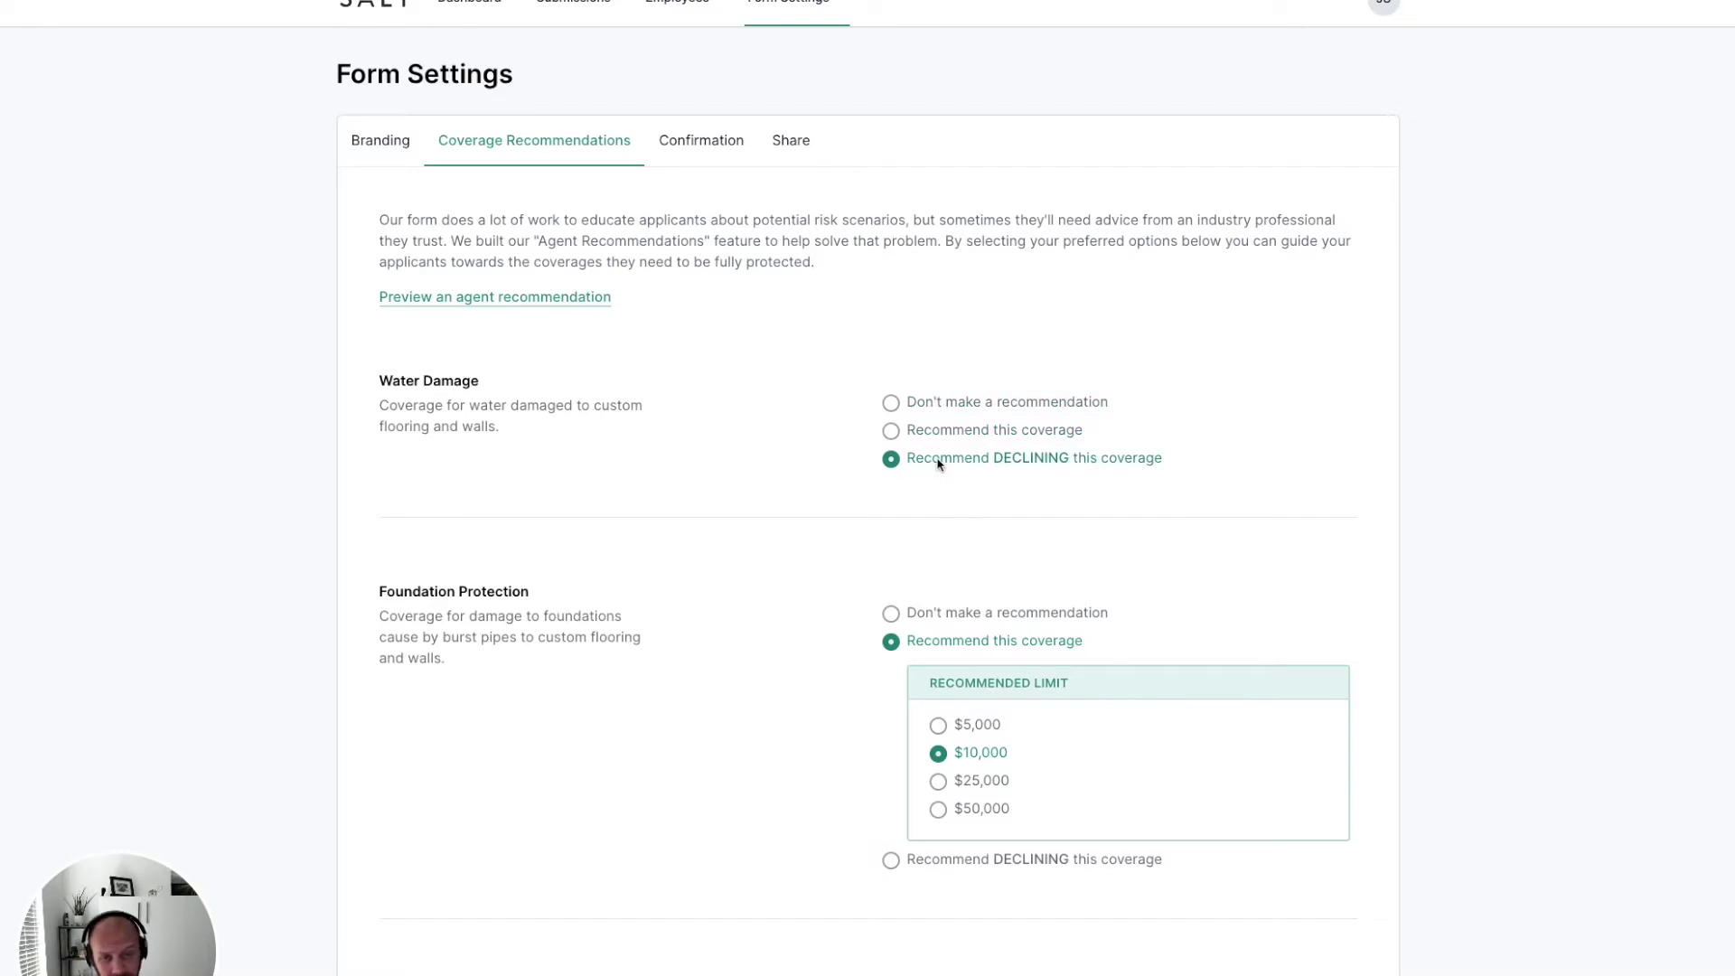
pyautogui.click(944, 438)
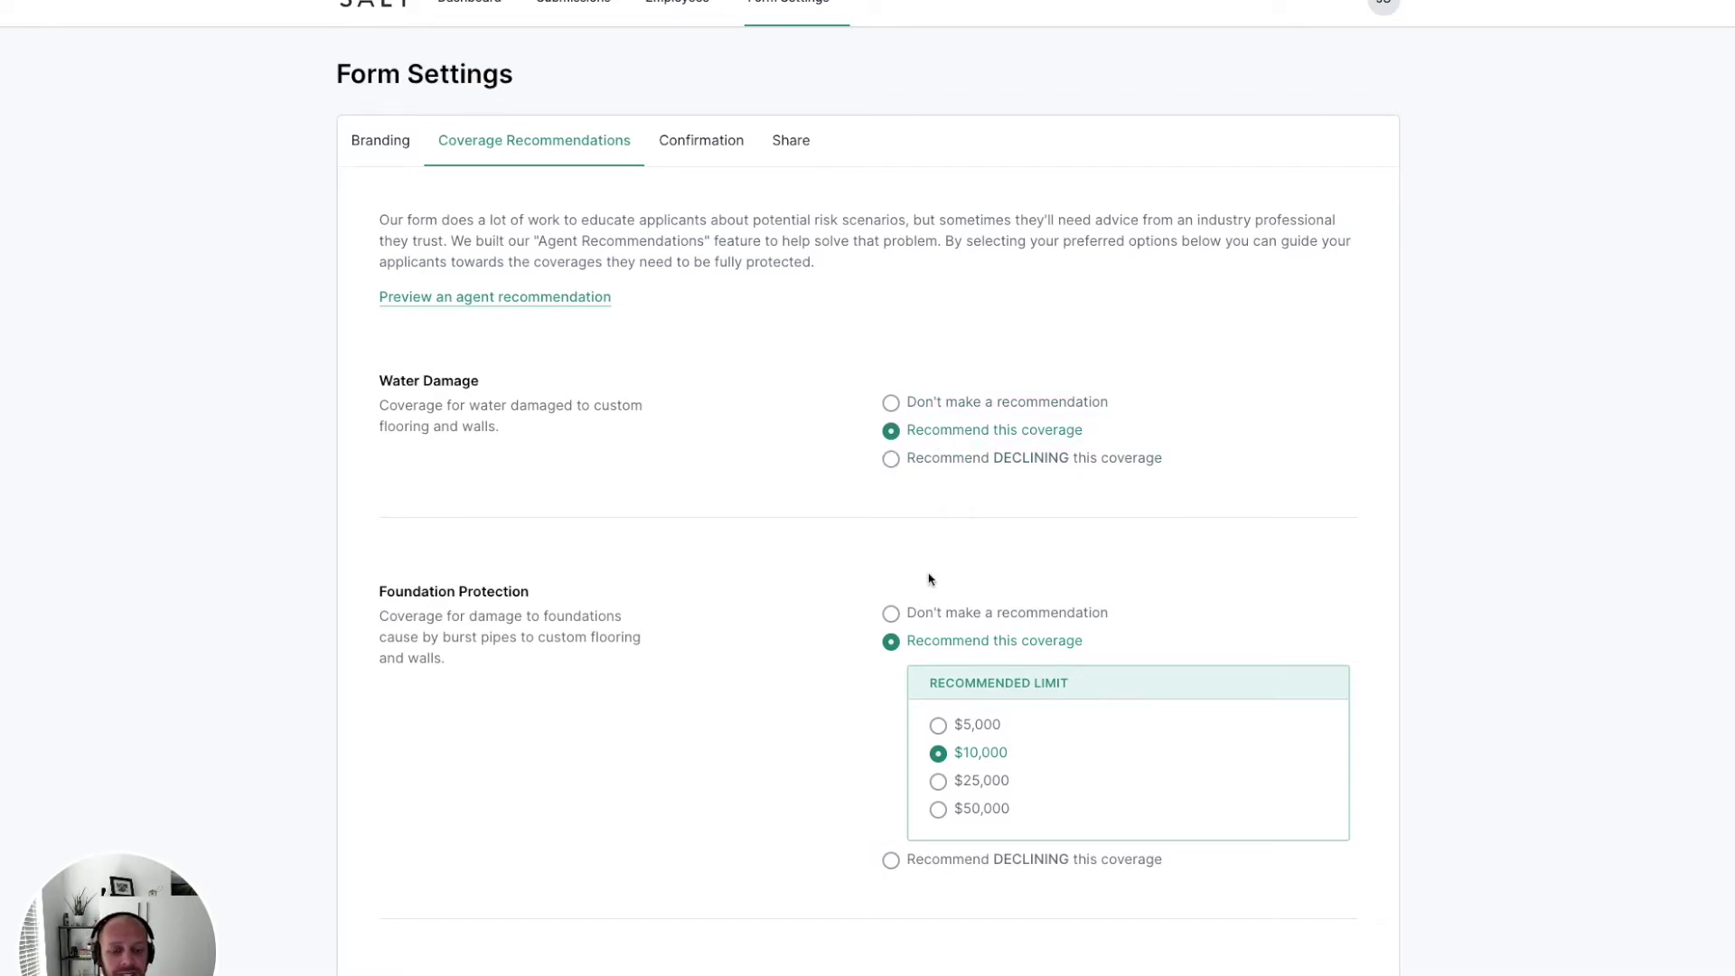
# Recommend Foundation Protection with a $10,000 limit and save the coverage recommendations
pyautogui.scroll(-2, 968, 719)
pyautogui.scroll(-2, 968, 718)
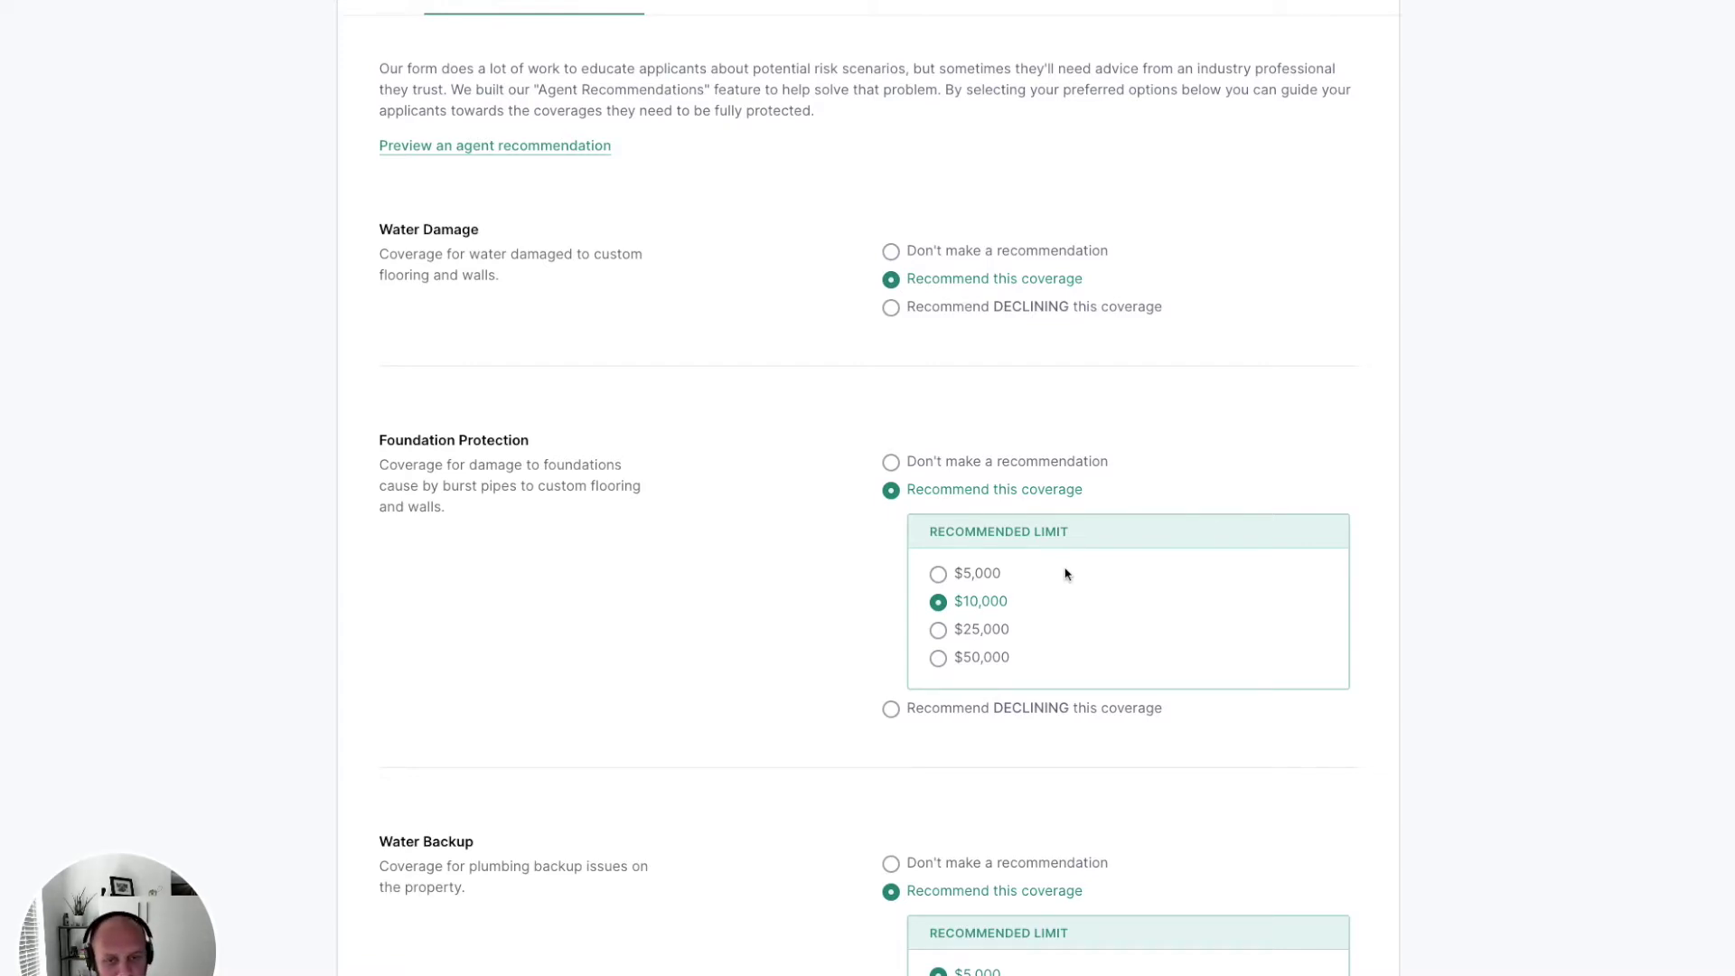
pyautogui.scroll(1, 1065, 574)
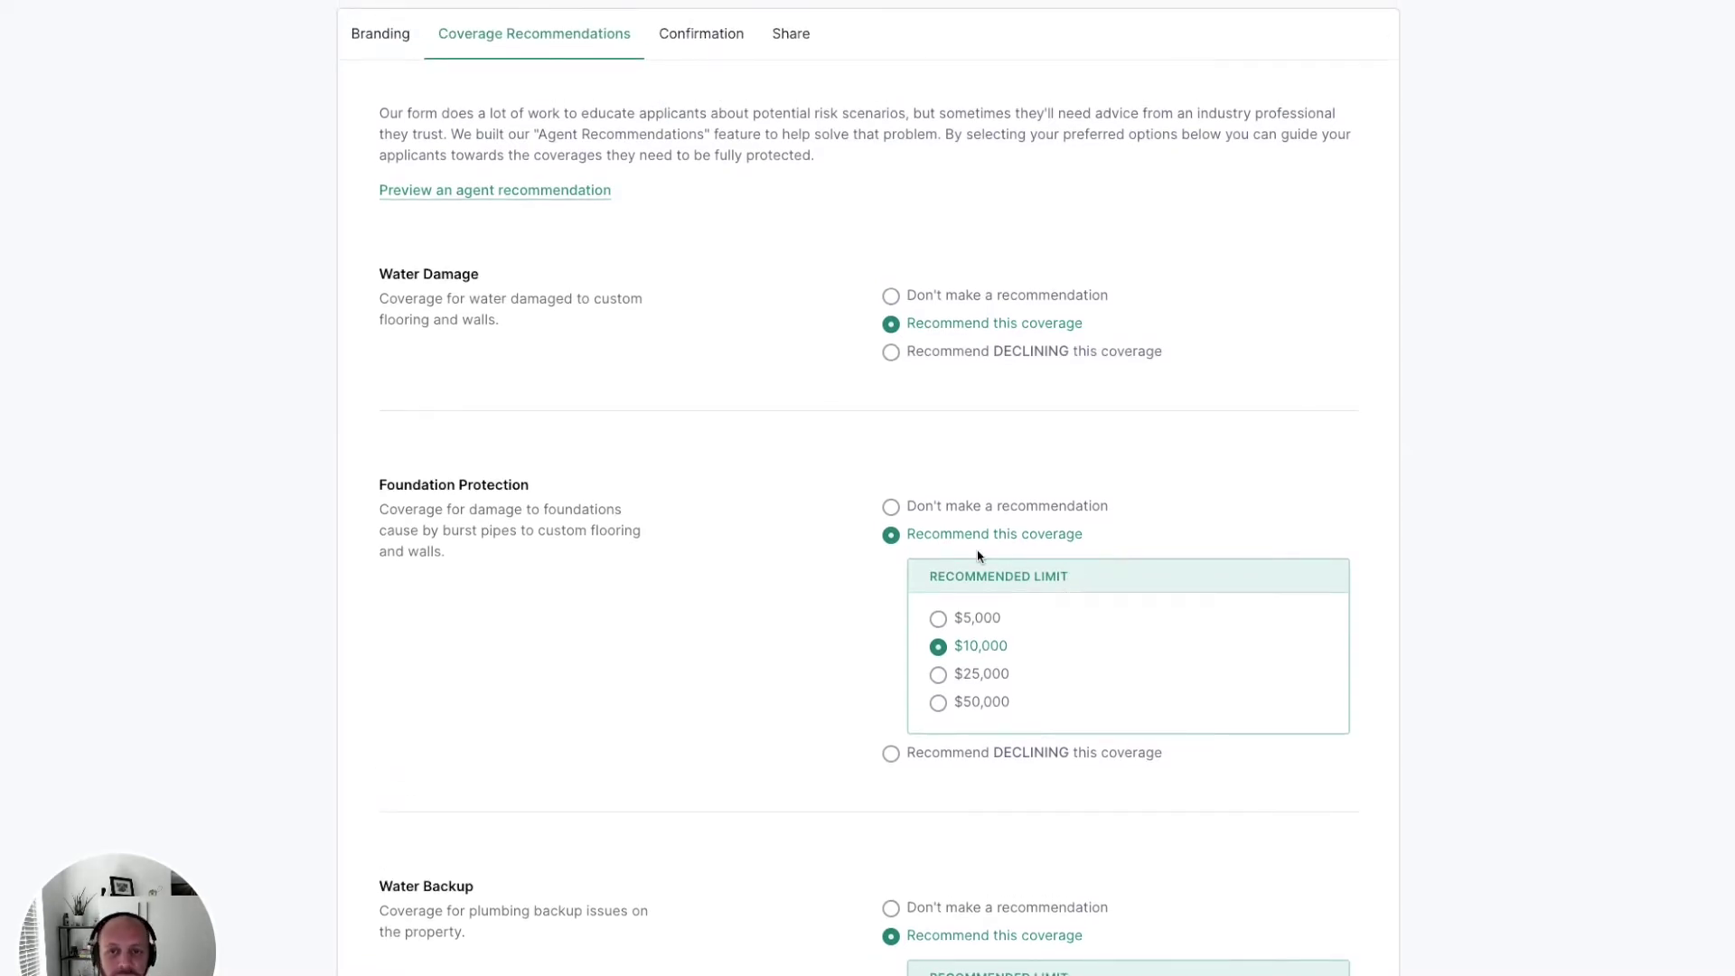
pyautogui.scroll(1, 978, 555)
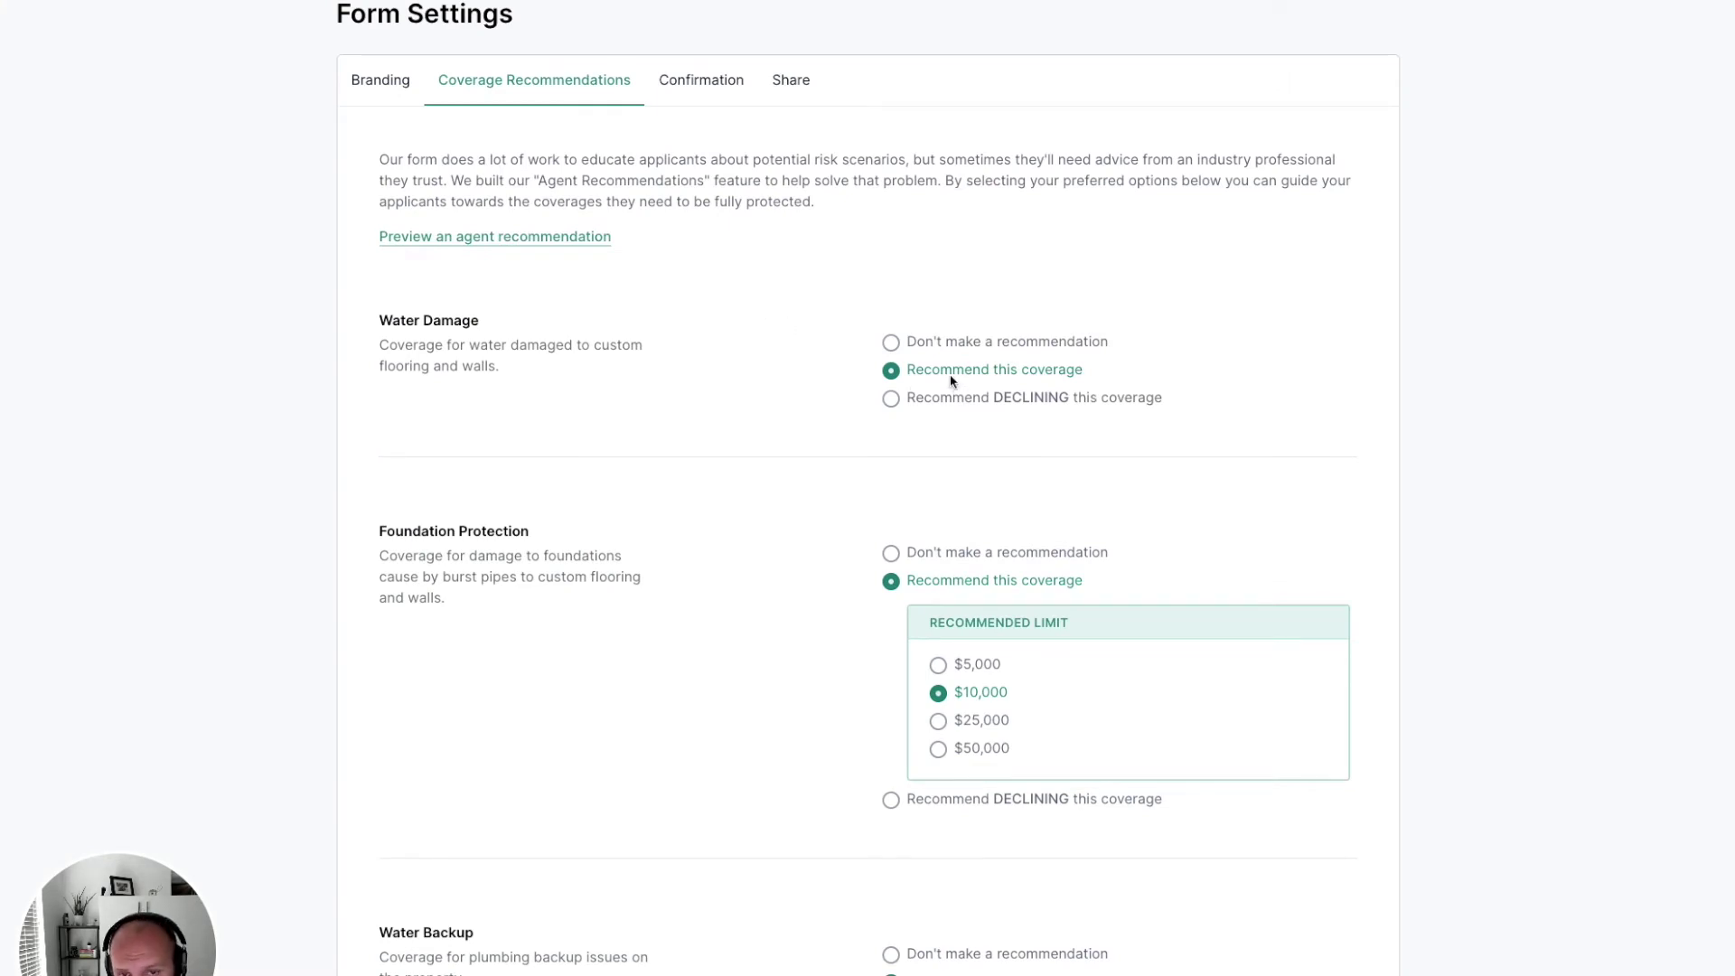
pyautogui.click(939, 583)
pyautogui.click(961, 698)
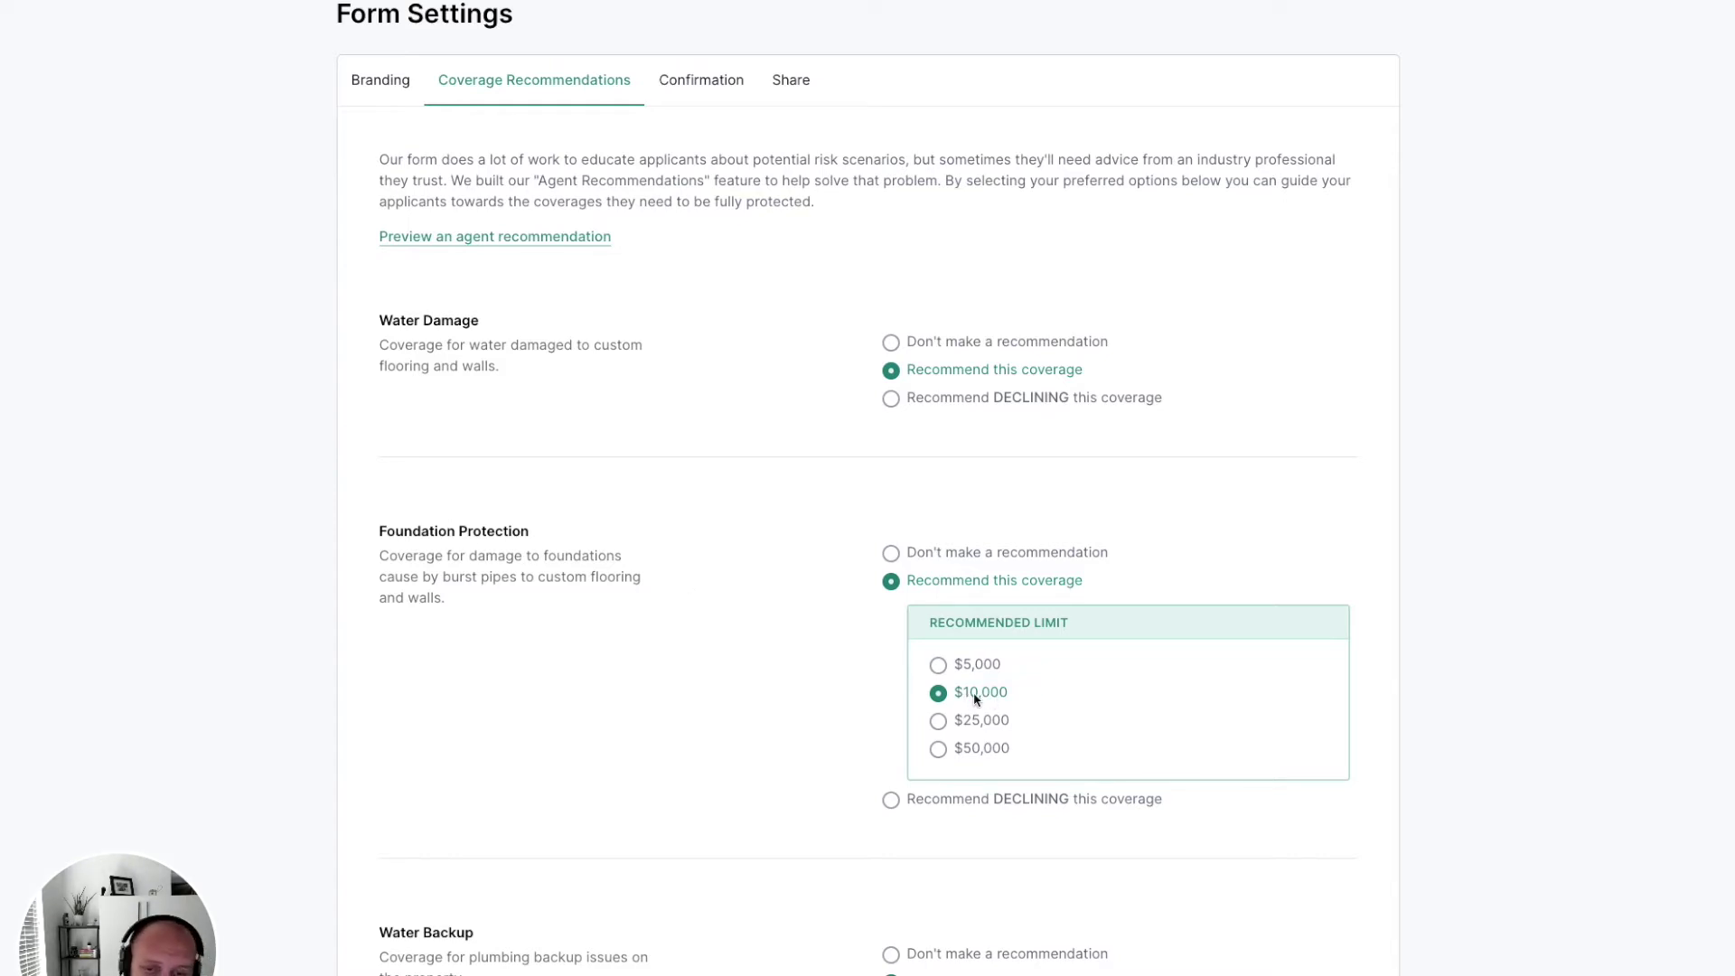
pyautogui.scroll(-20, 801, 697)
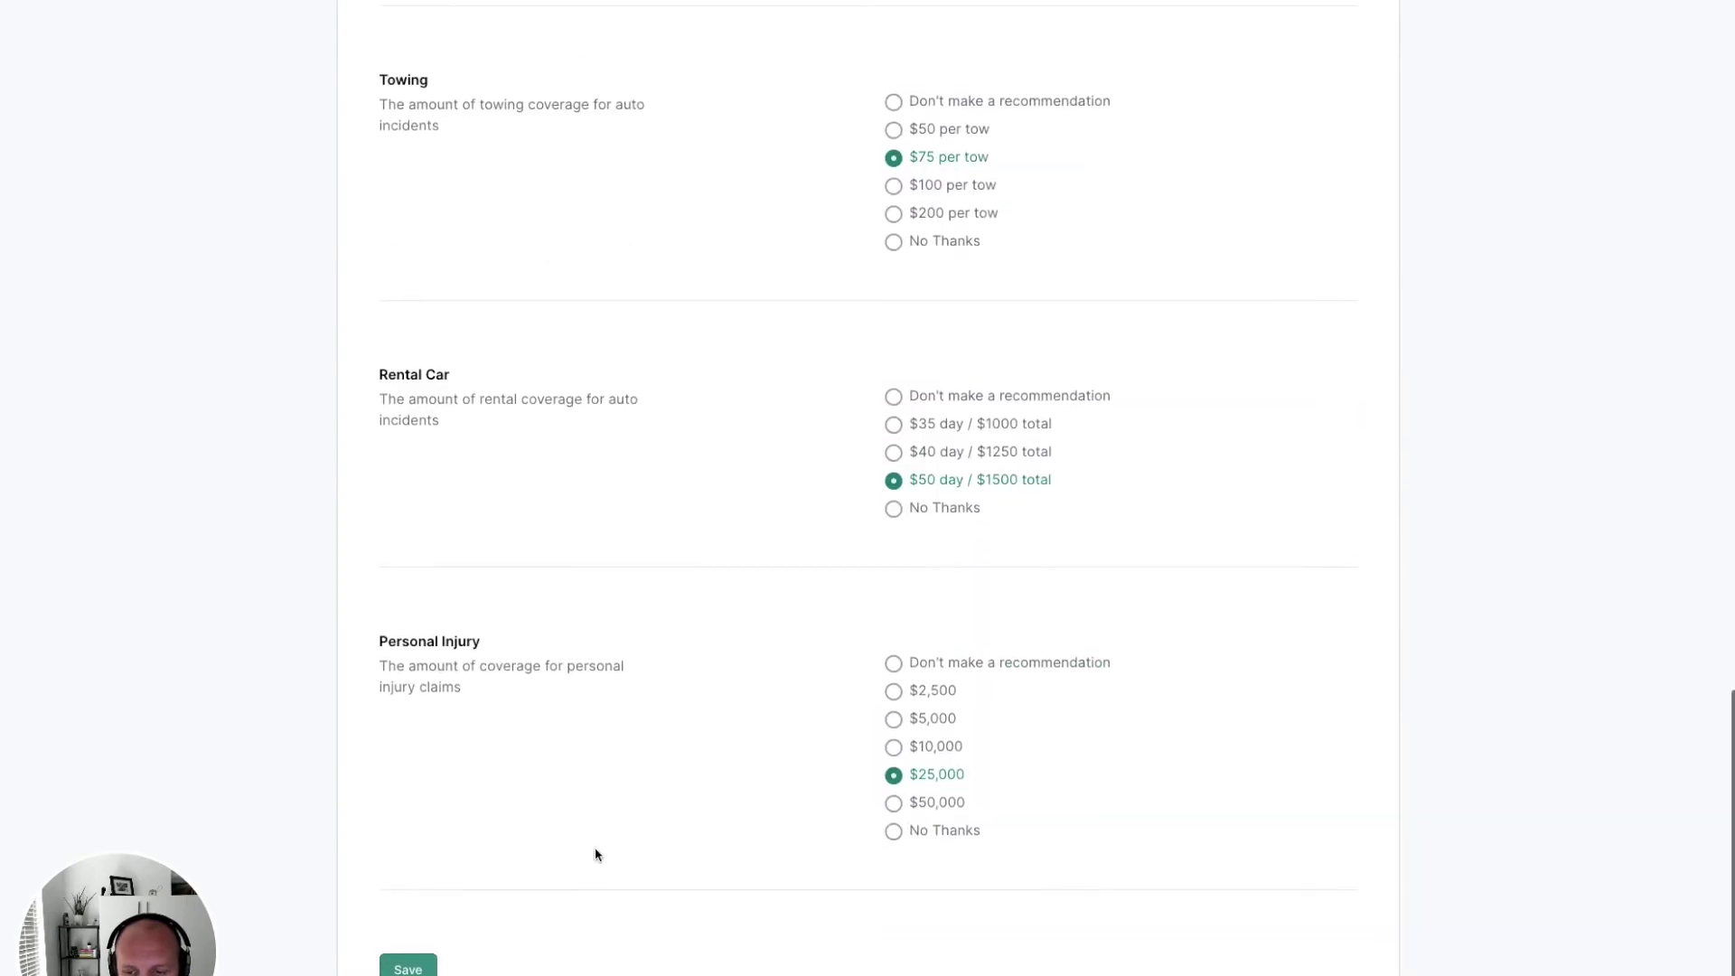
pyautogui.click(408, 968)
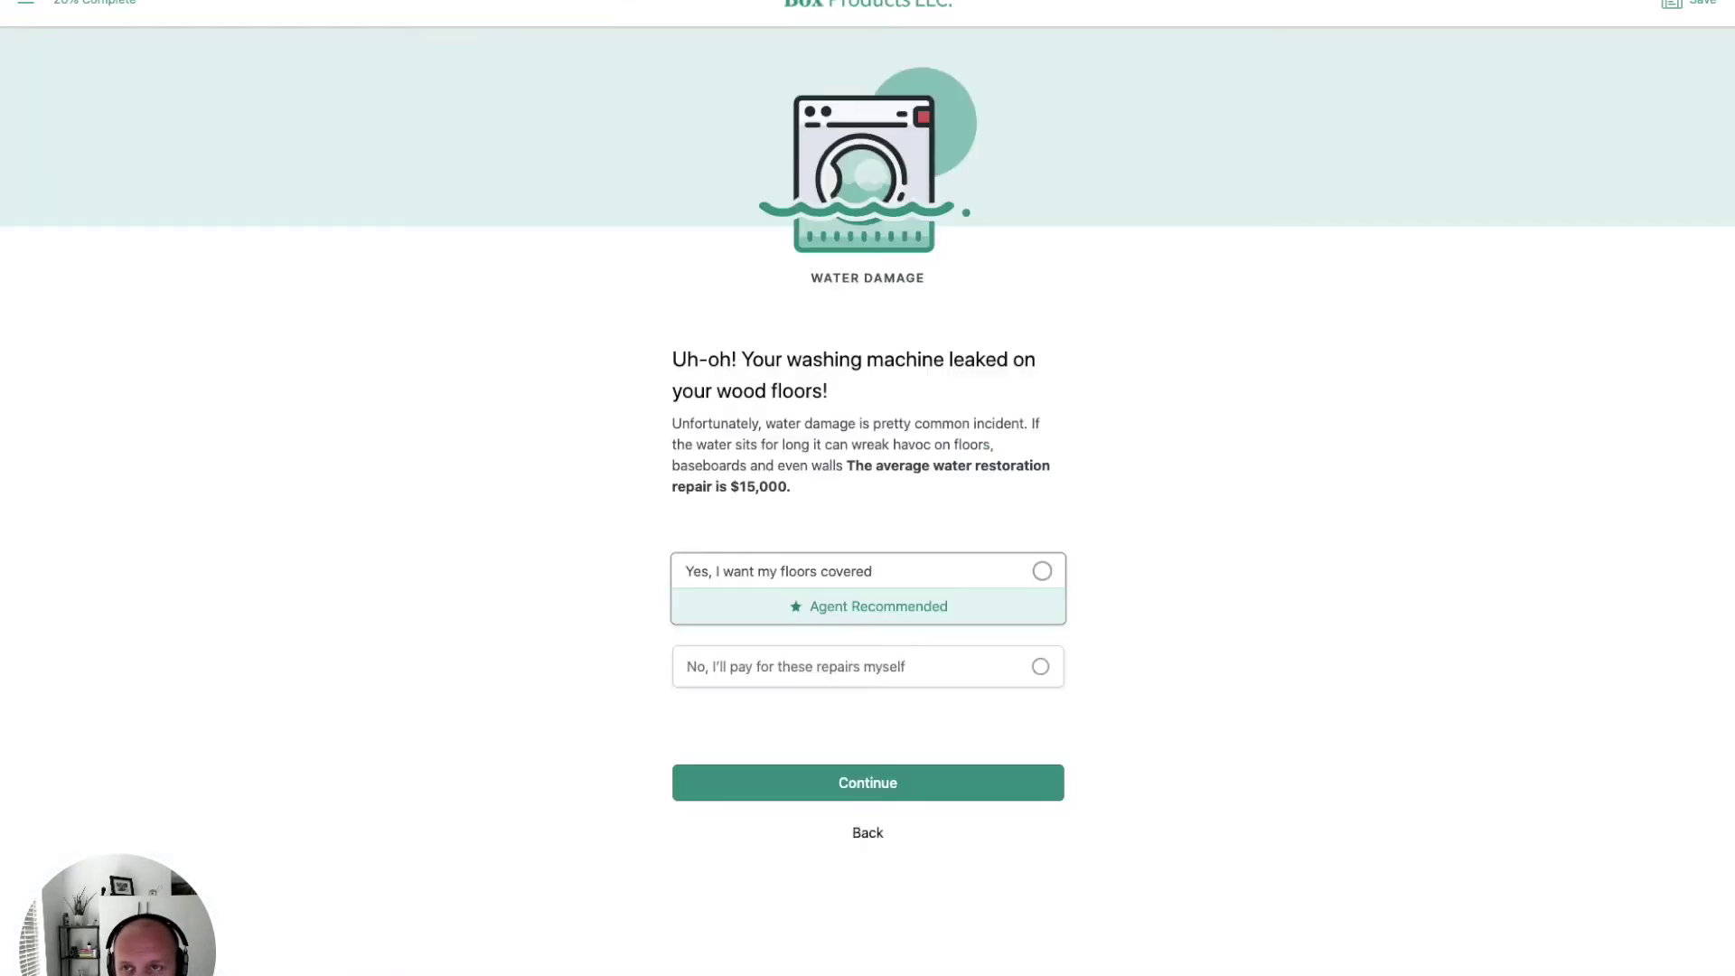
# In the applicant form, accept floor coverage for water damage and foundation coverage with a $10,000 repair limit
pyautogui.click(904, 582)
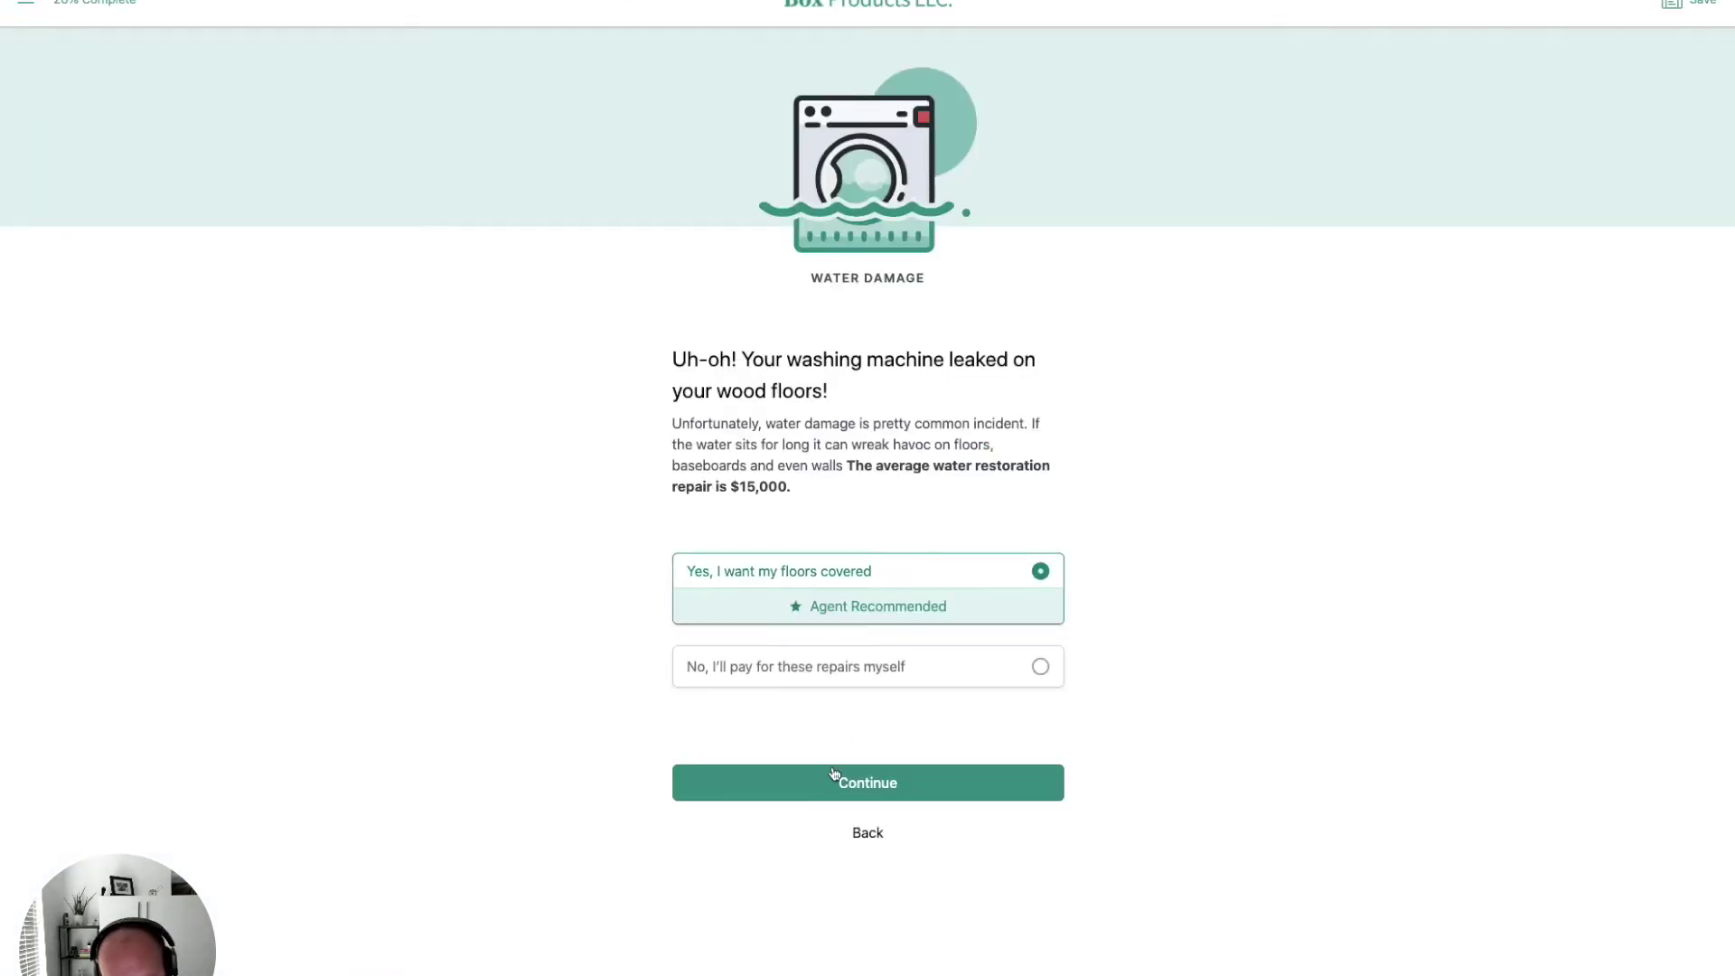
pyautogui.click(791, 784)
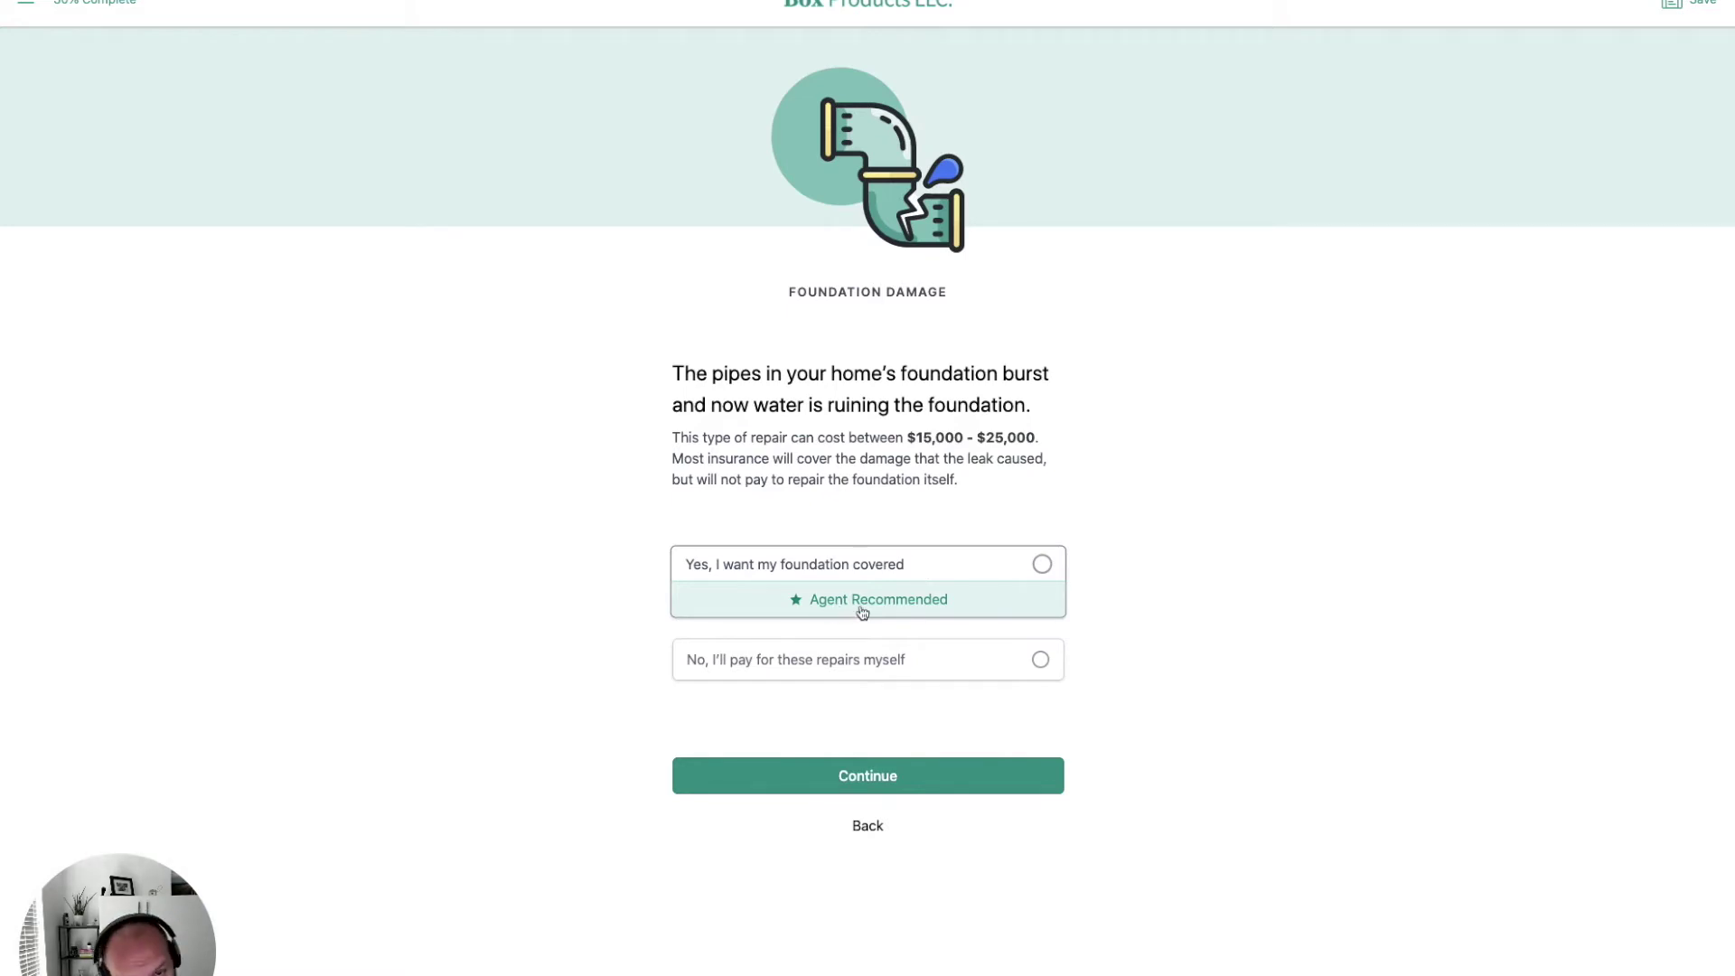
pyautogui.click(922, 575)
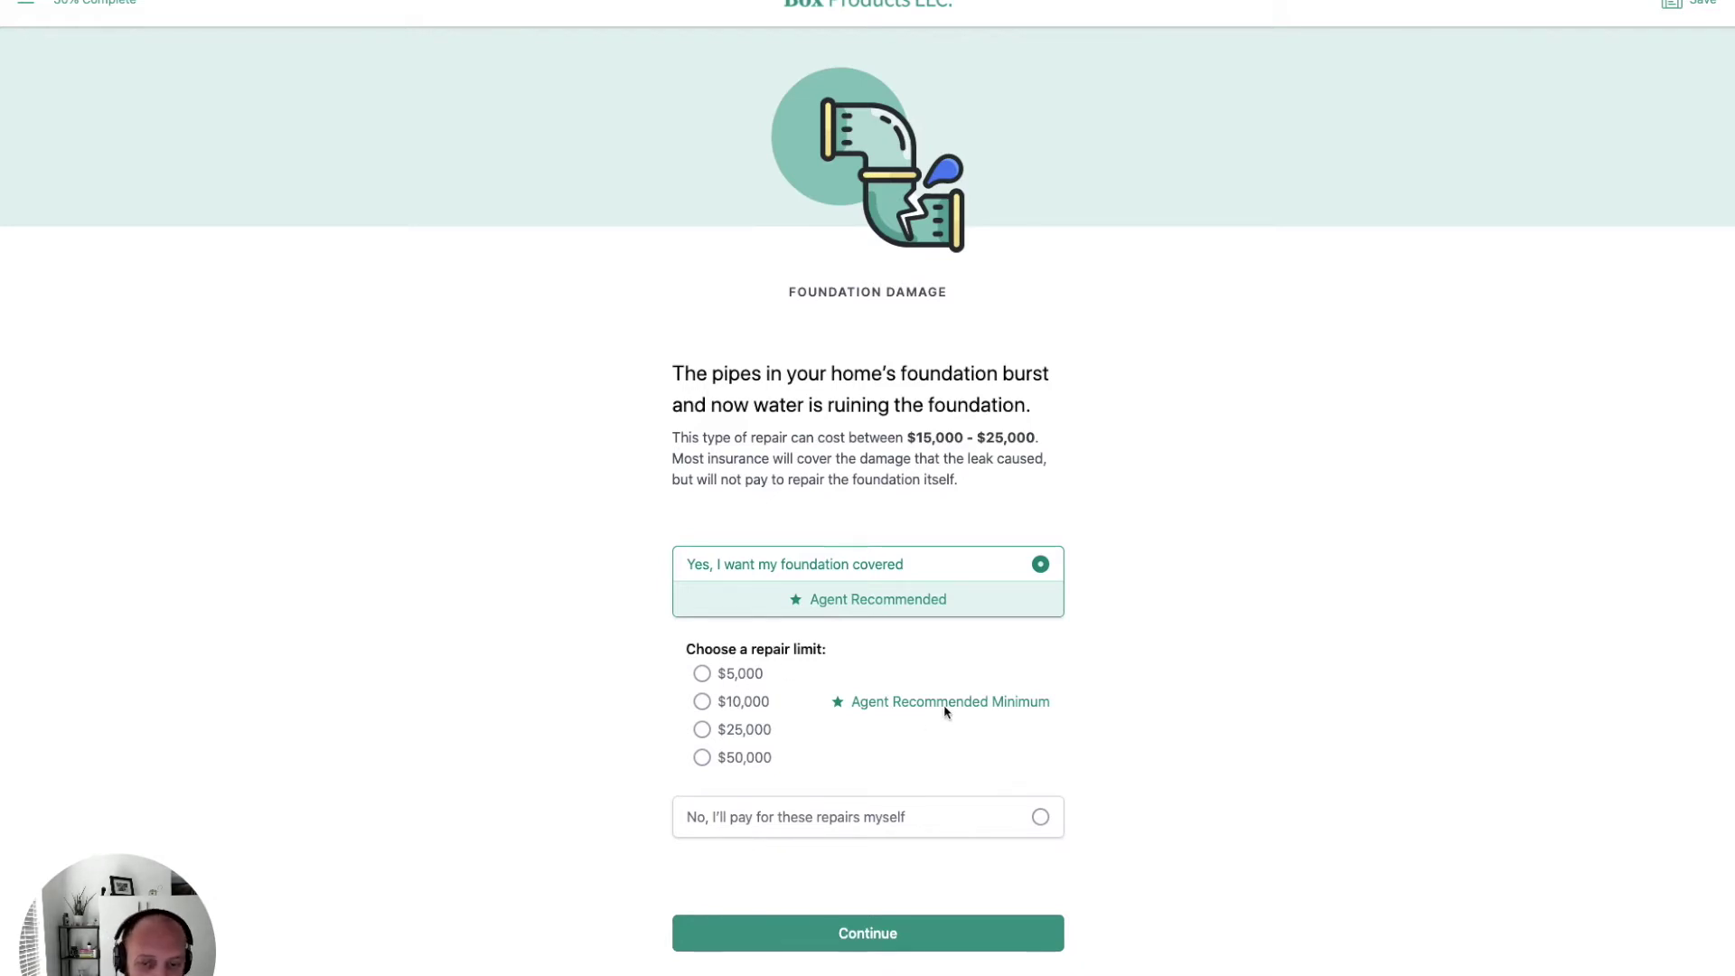
pyautogui.click(734, 701)
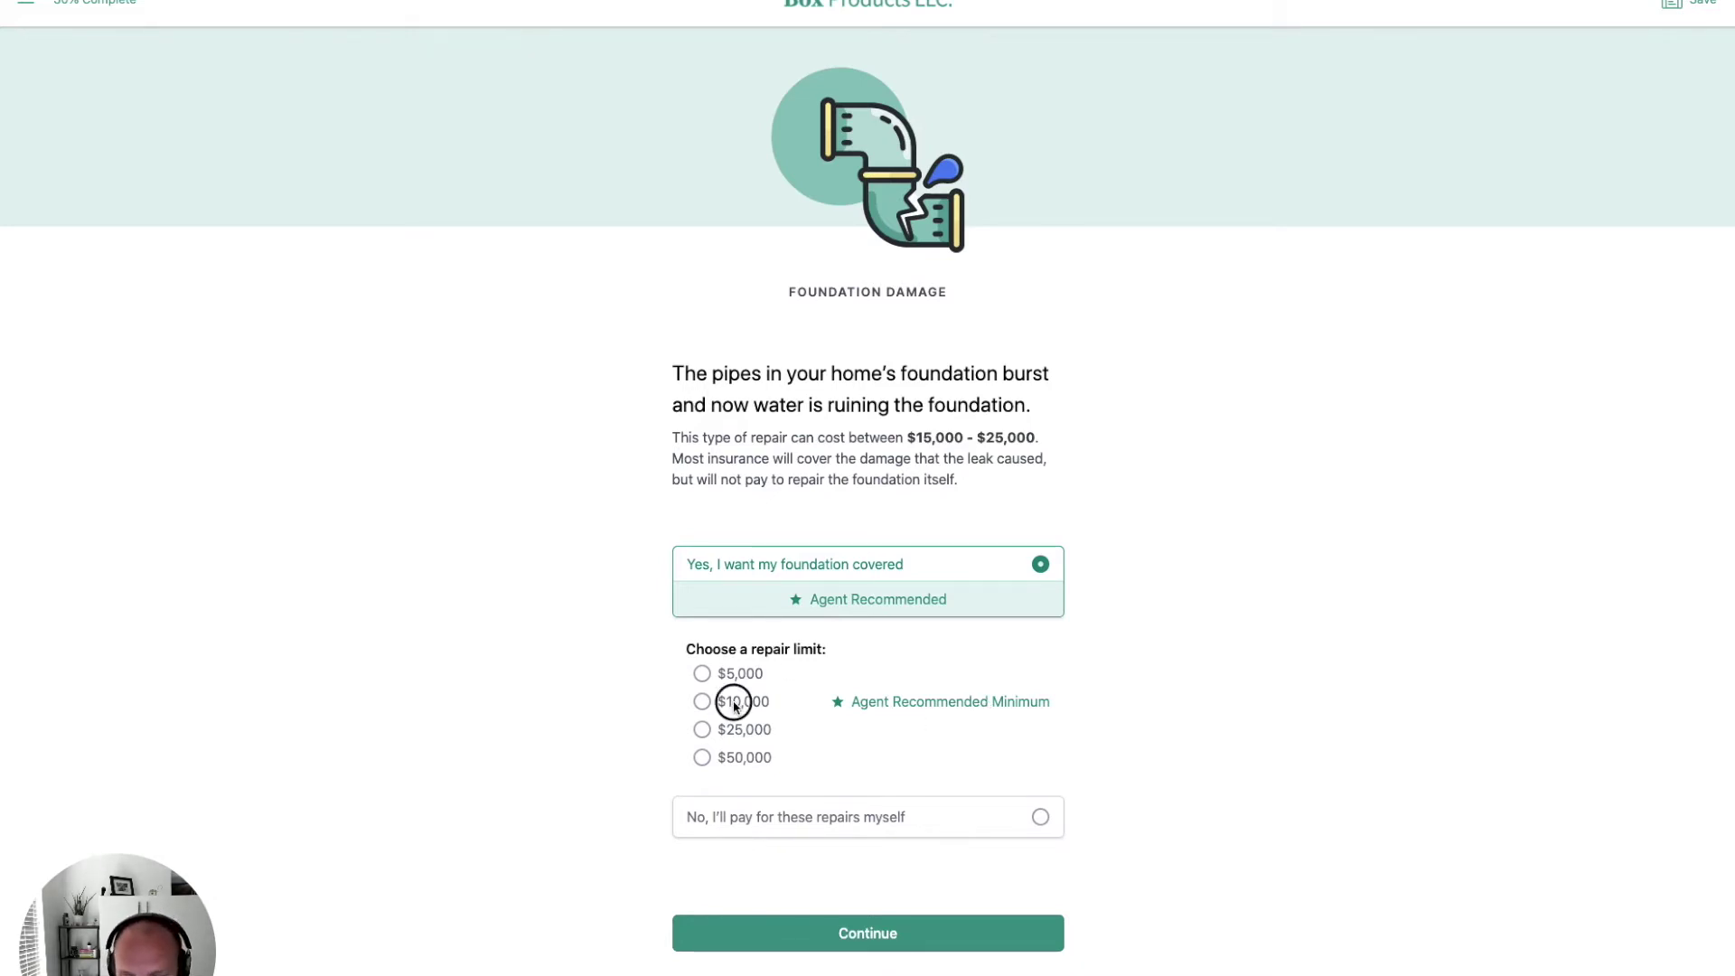
pyautogui.click(826, 925)
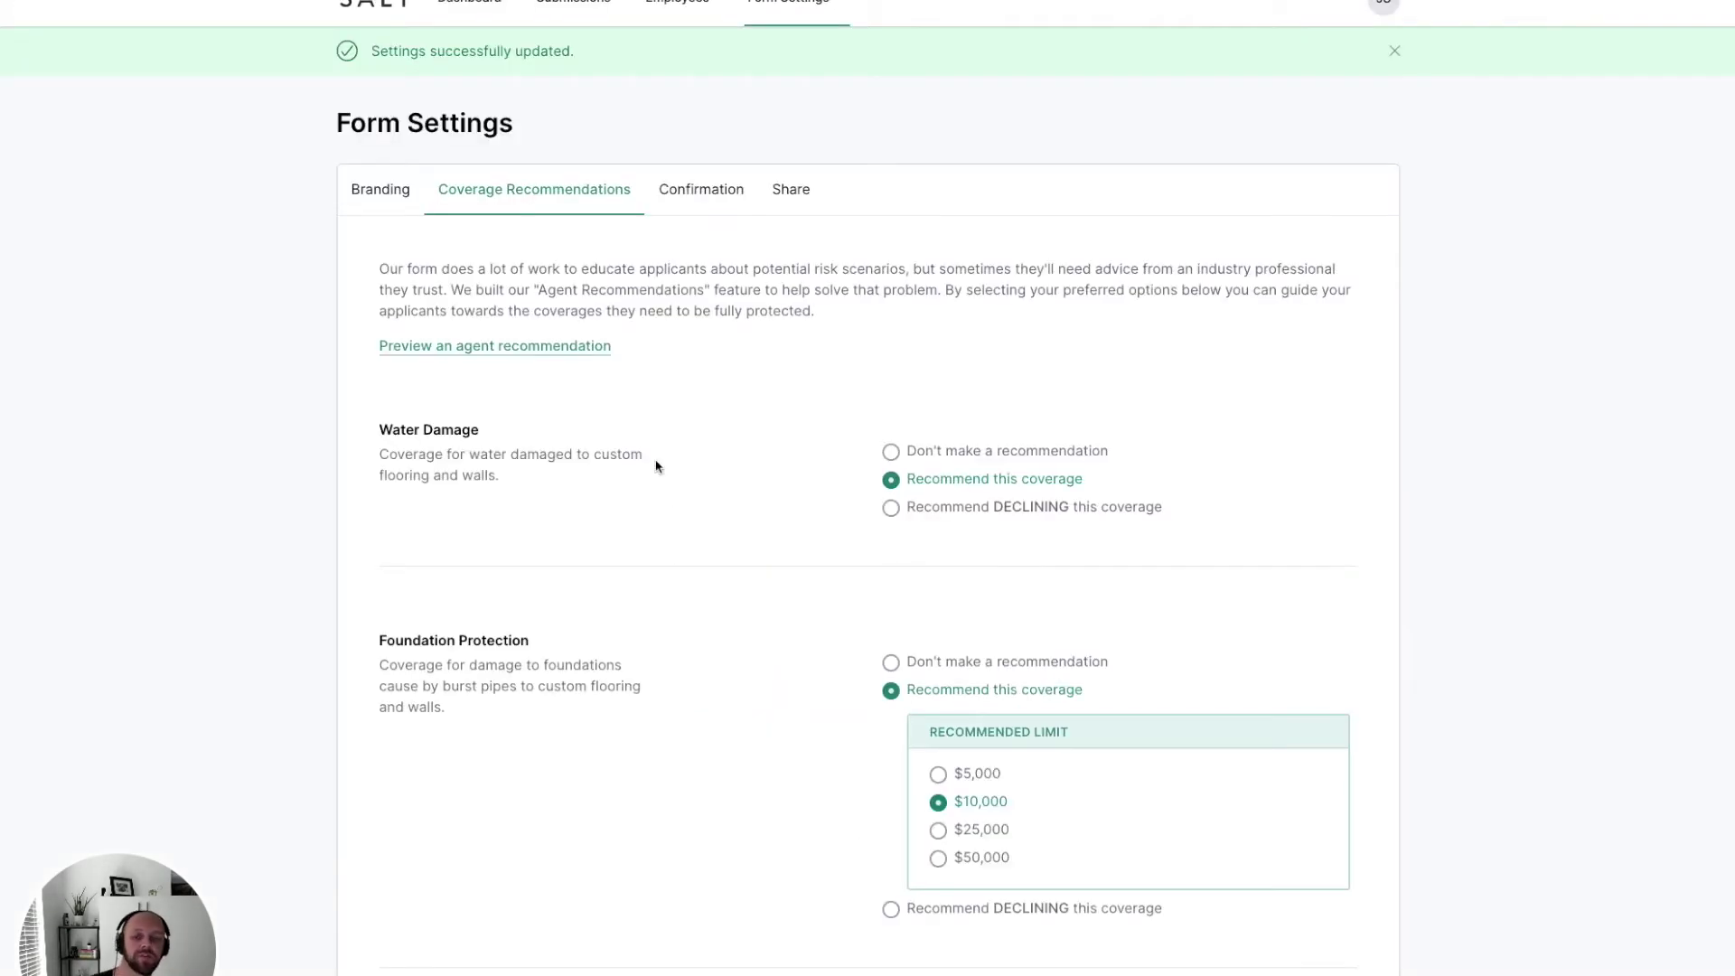
# Look over the coverage recommendations, then open the confirmation settings at the Next Steps header text
pyautogui.scroll(-4, 656, 466)
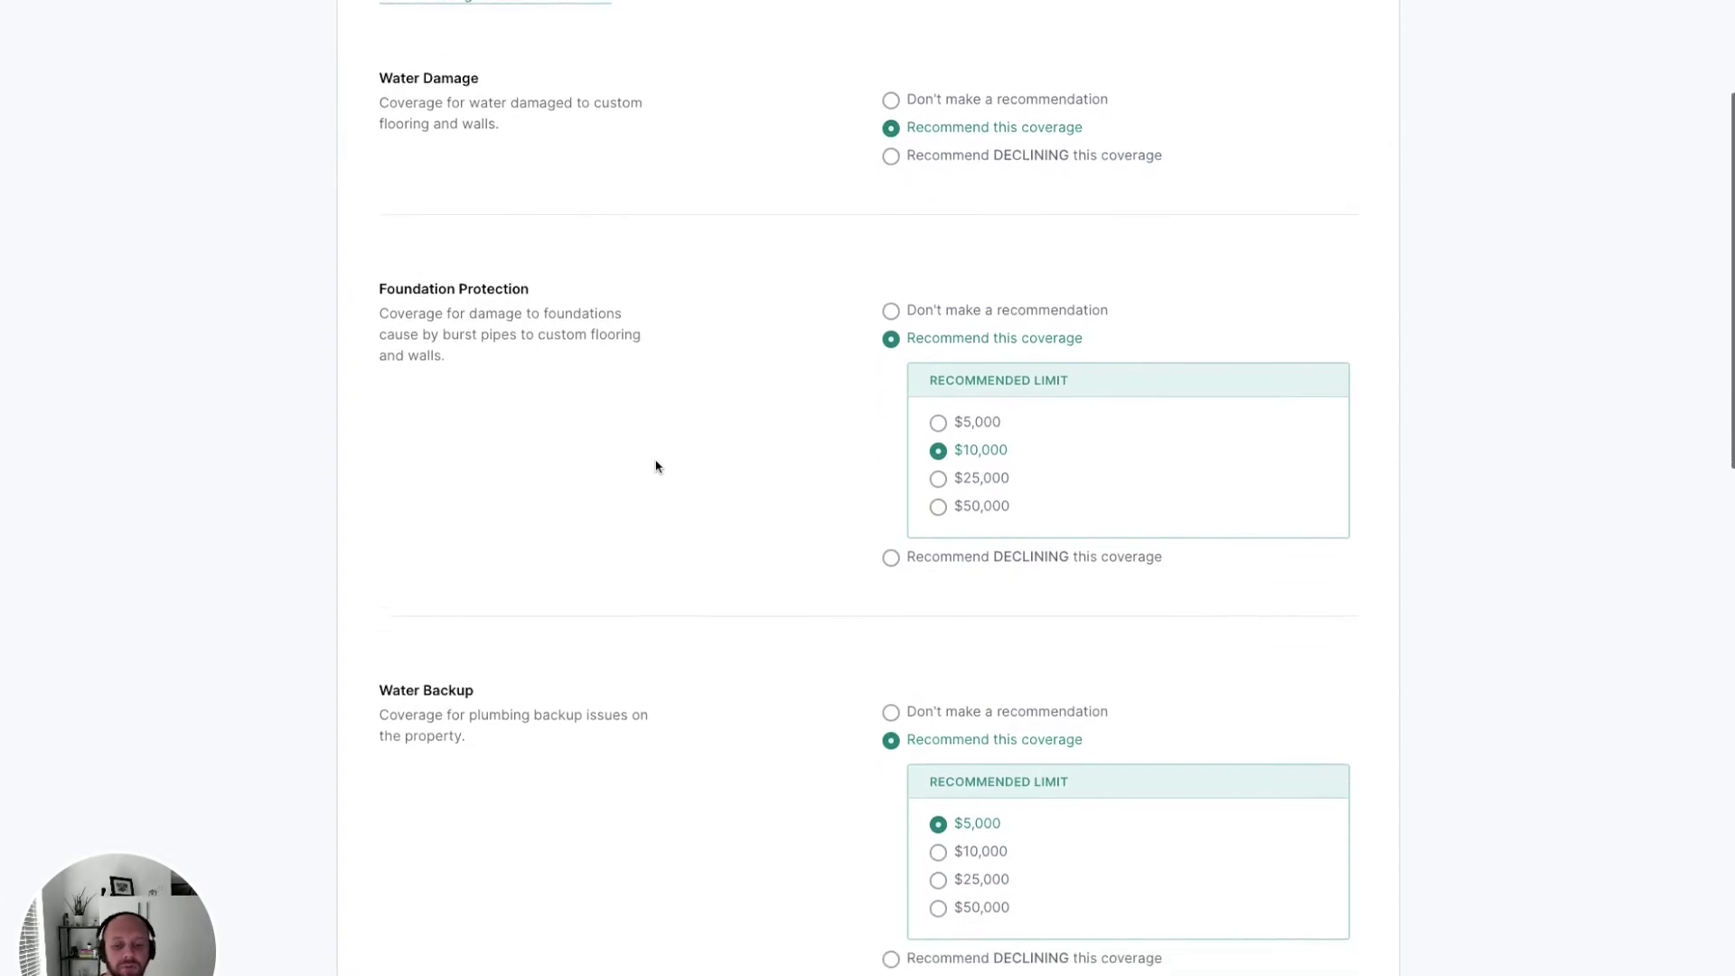
pyautogui.scroll(-1, 656, 466)
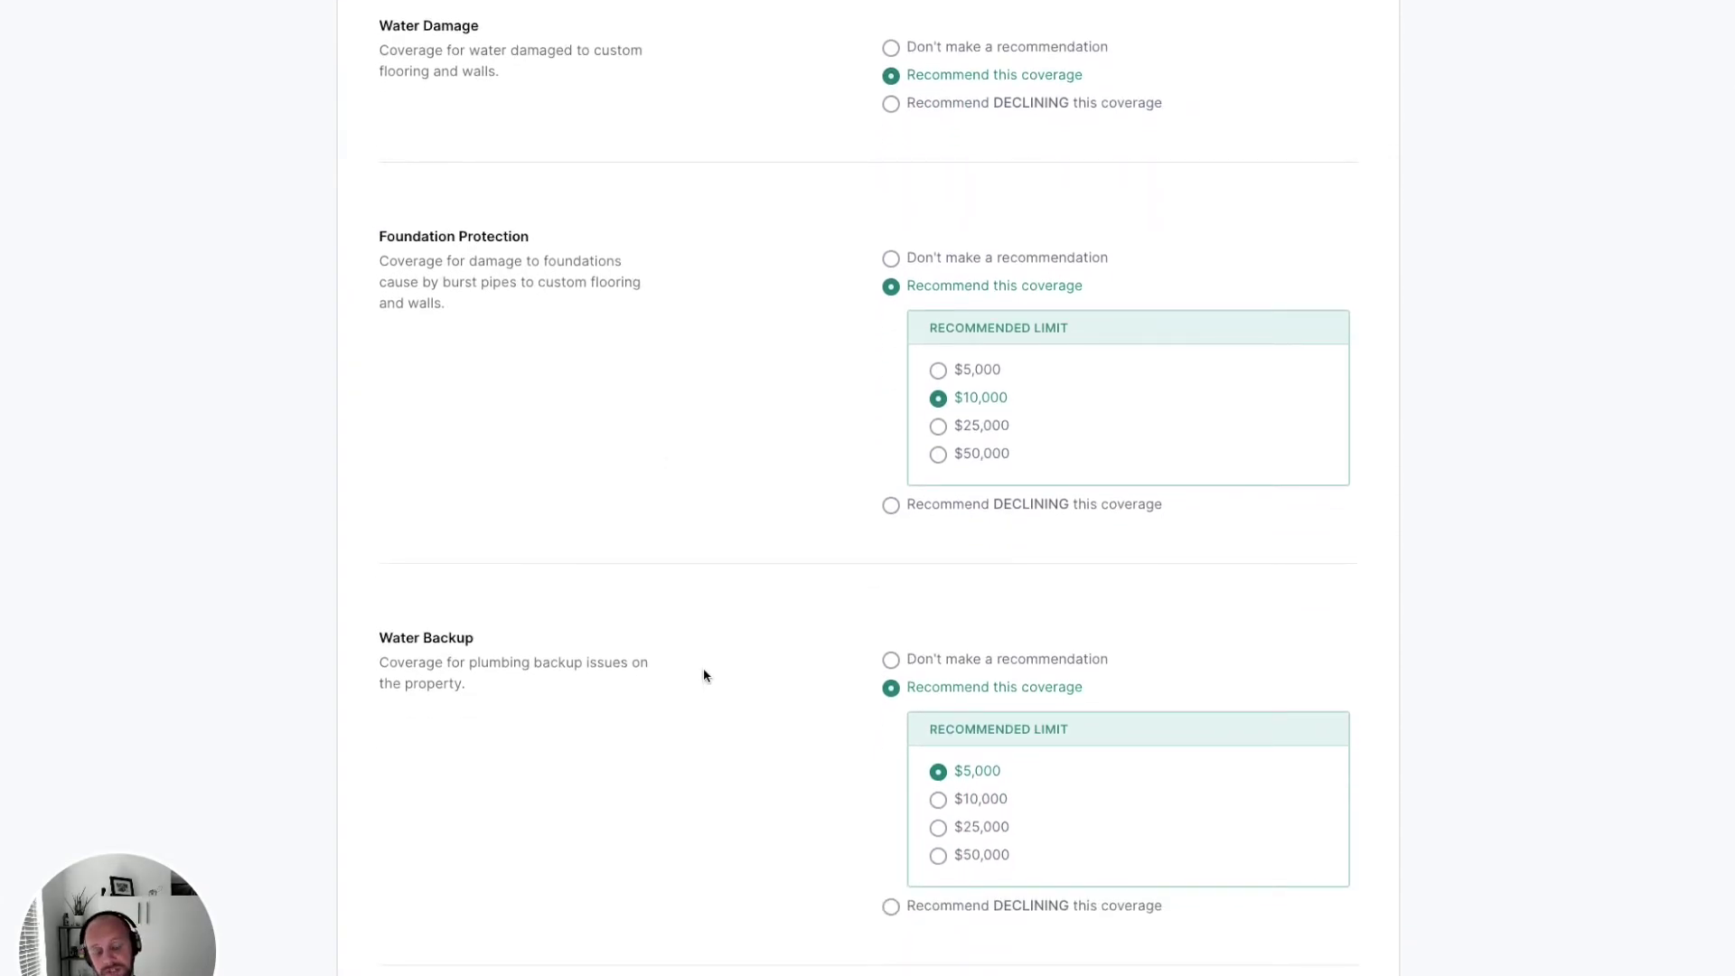
pyautogui.scroll(-4, 703, 674)
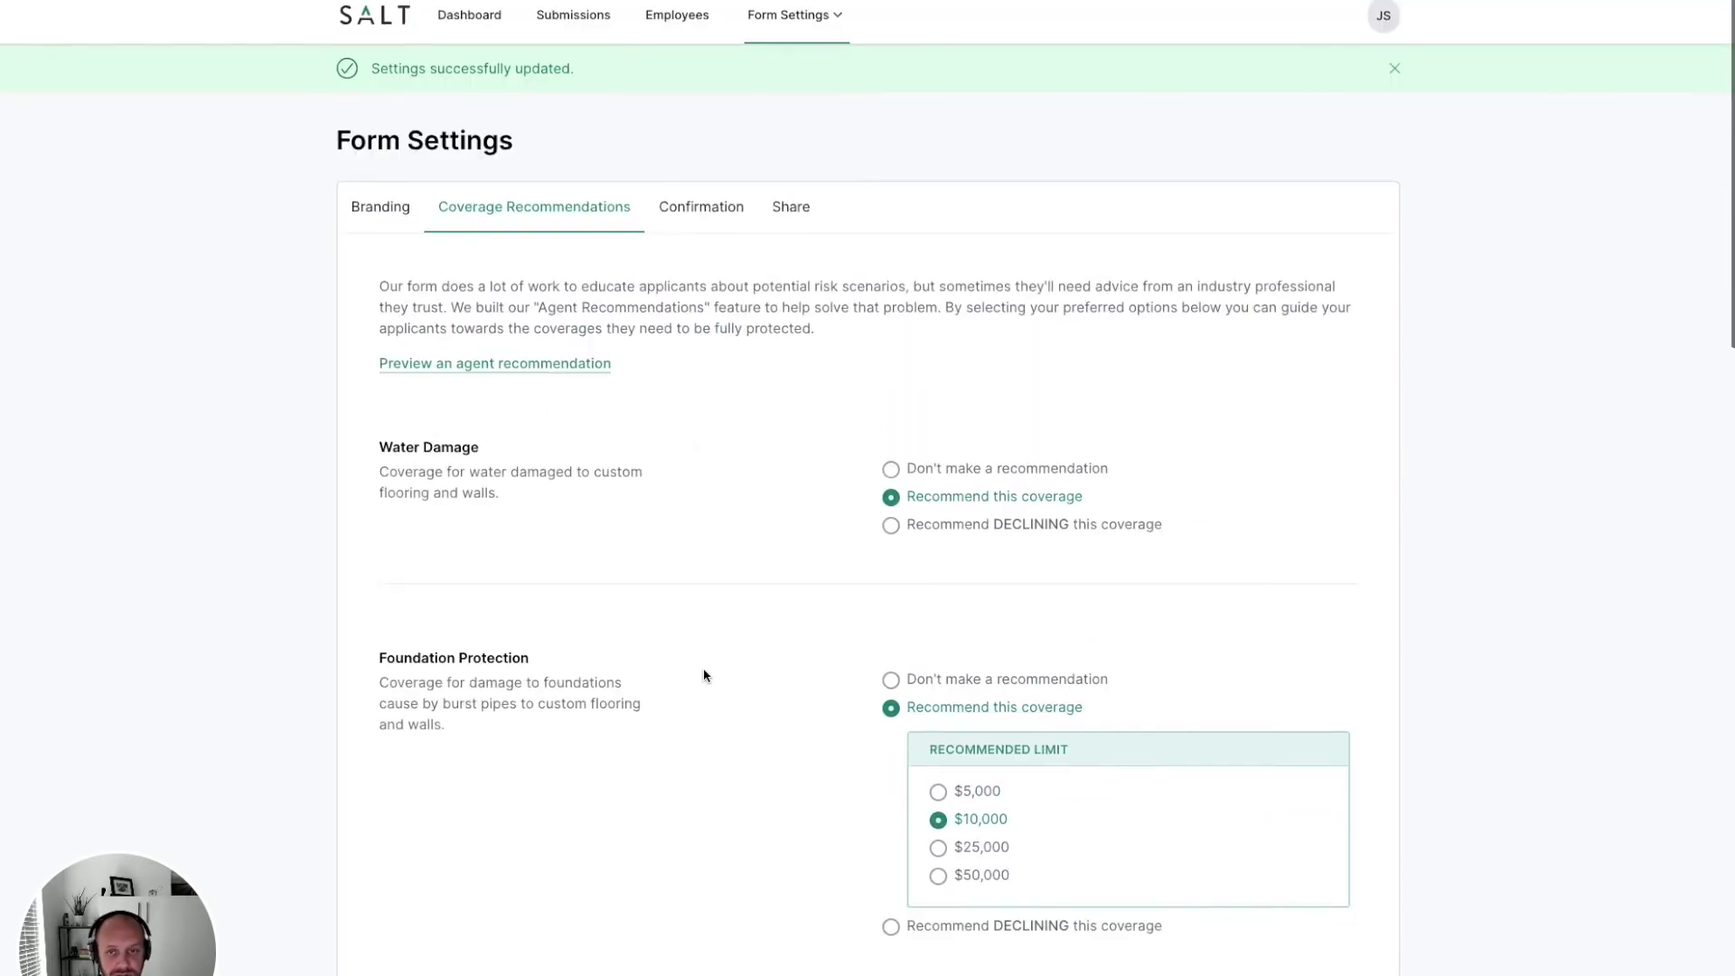
pyautogui.scroll(-1, 703, 676)
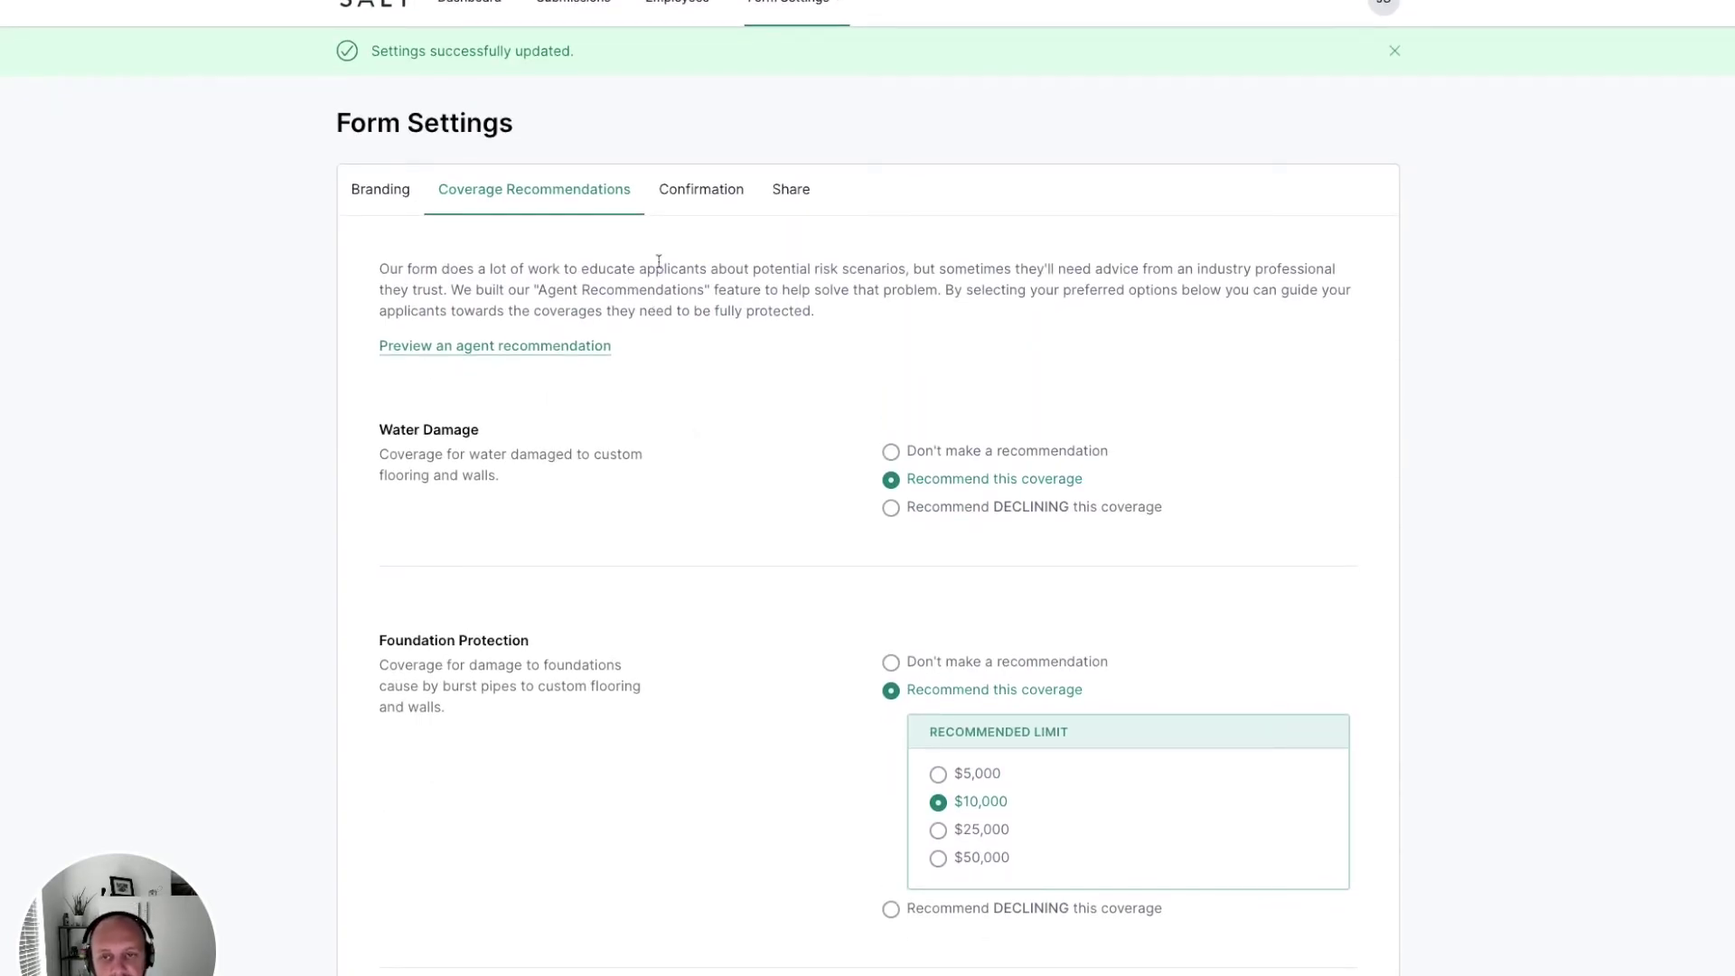
pyautogui.click(693, 190)
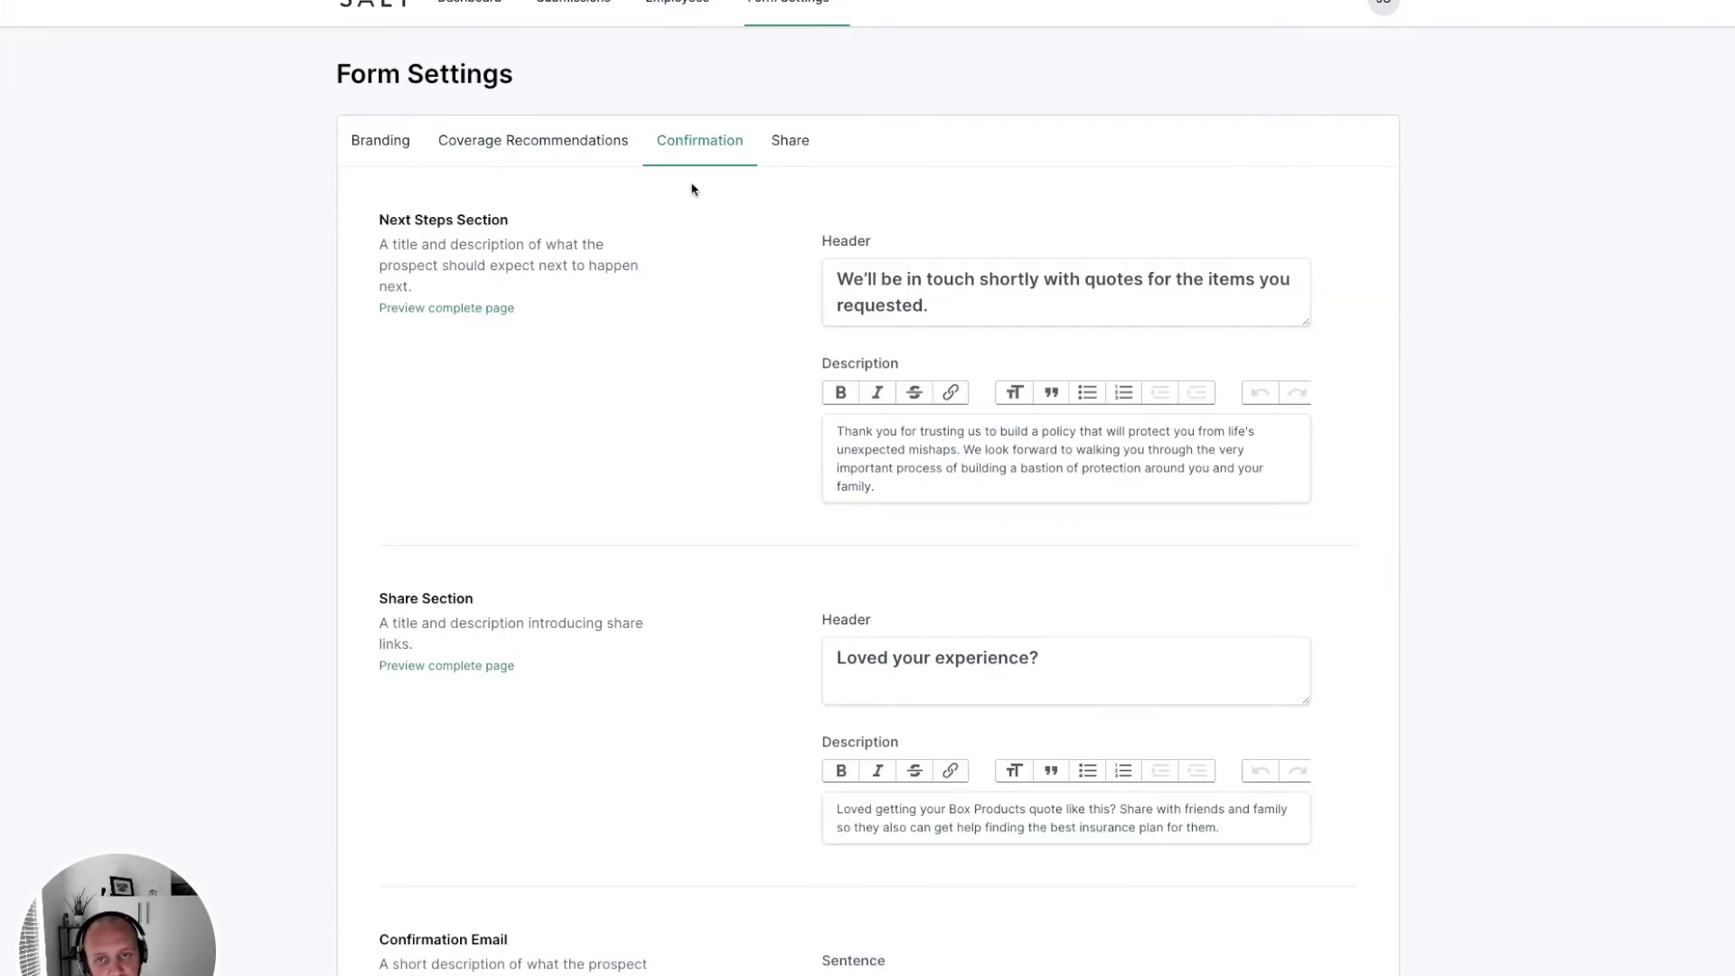
pyautogui.scroll(-1, 696, 454)
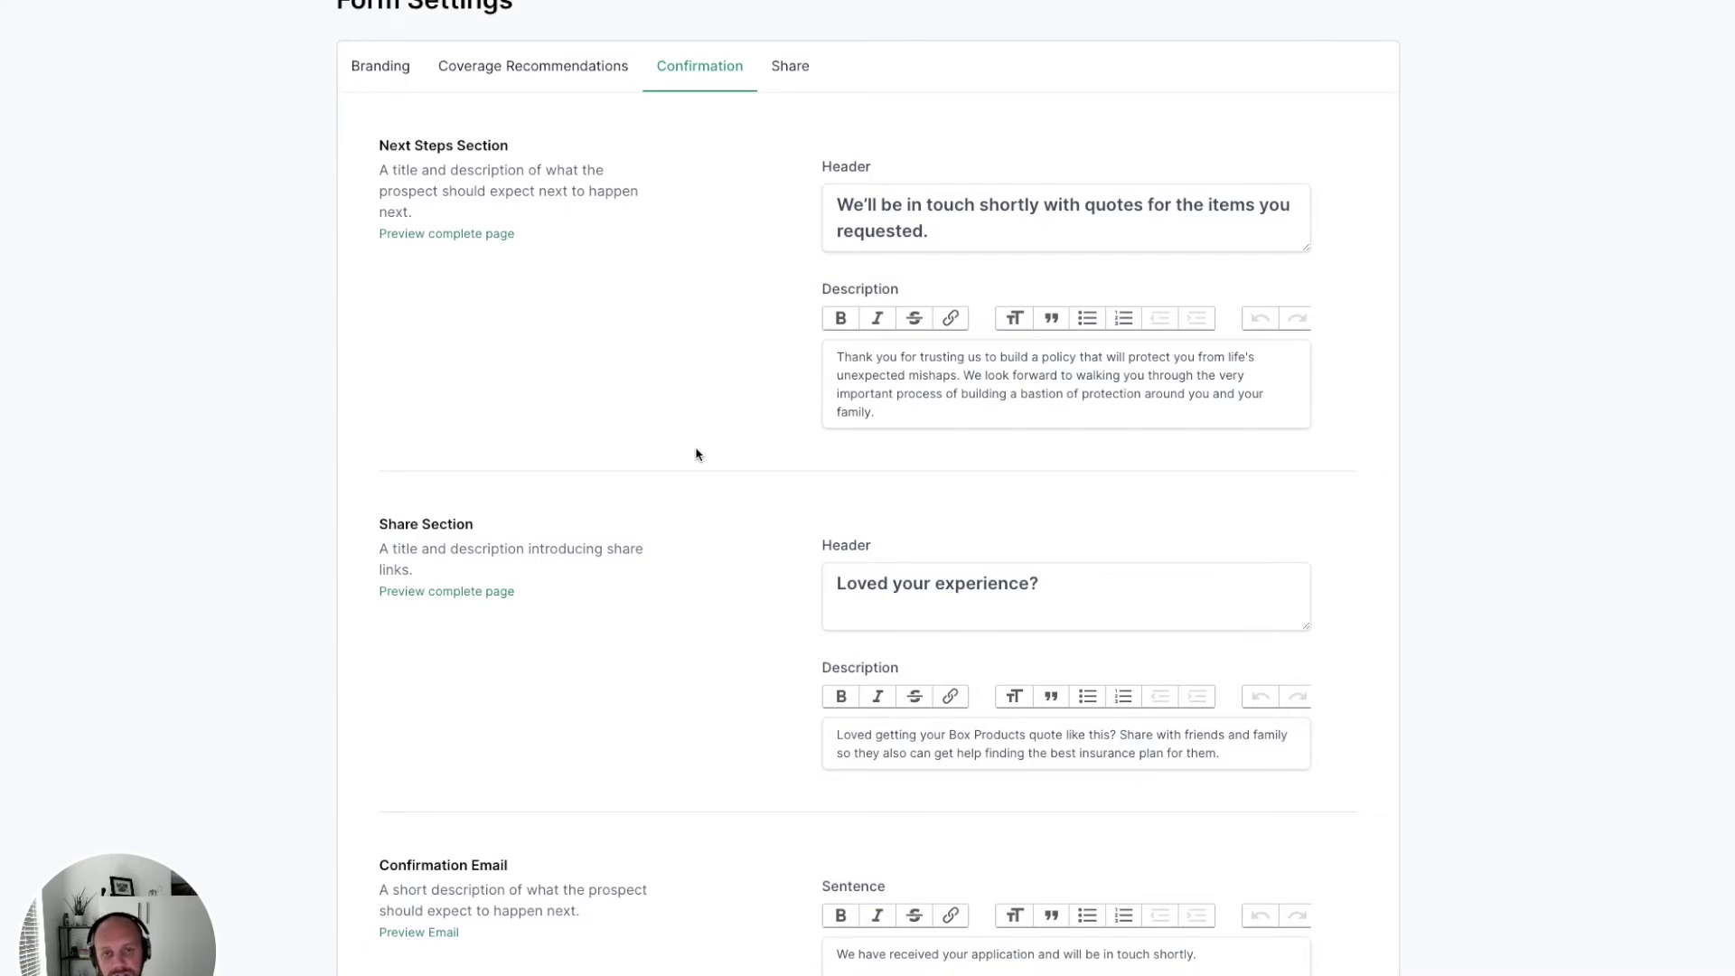
pyautogui.click(948, 225)
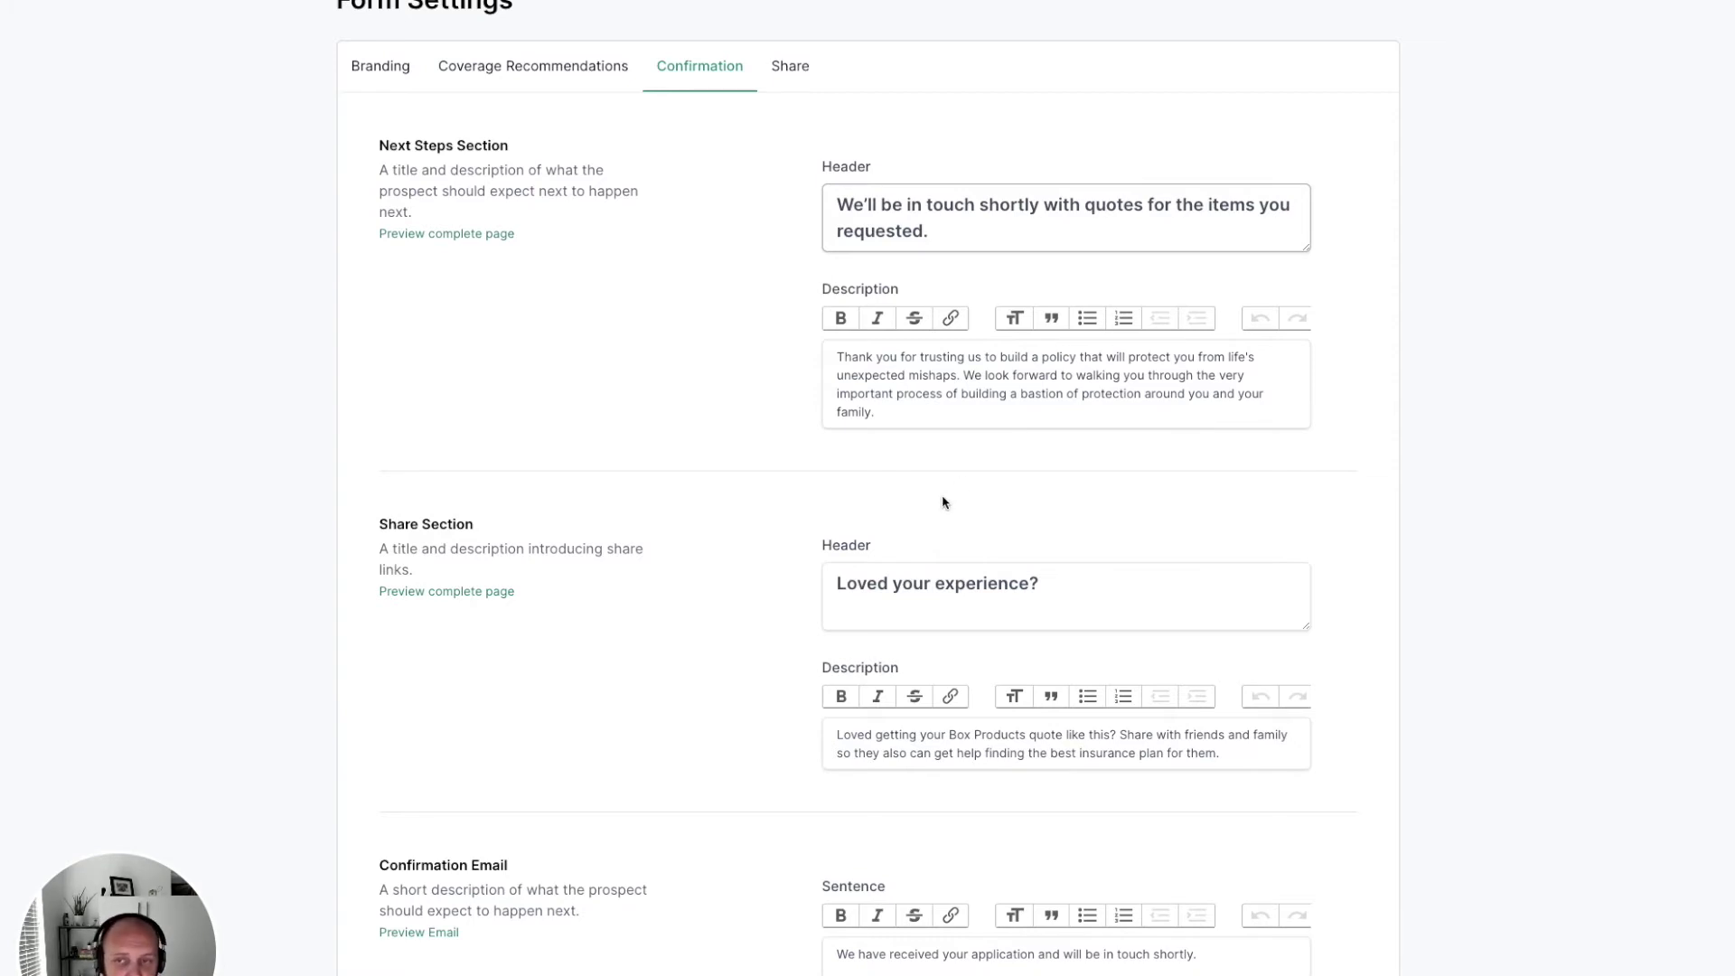
# Preview the complete confirmation page, examine its Next Steps header and description, and close the preview
pyautogui.click(451, 241)
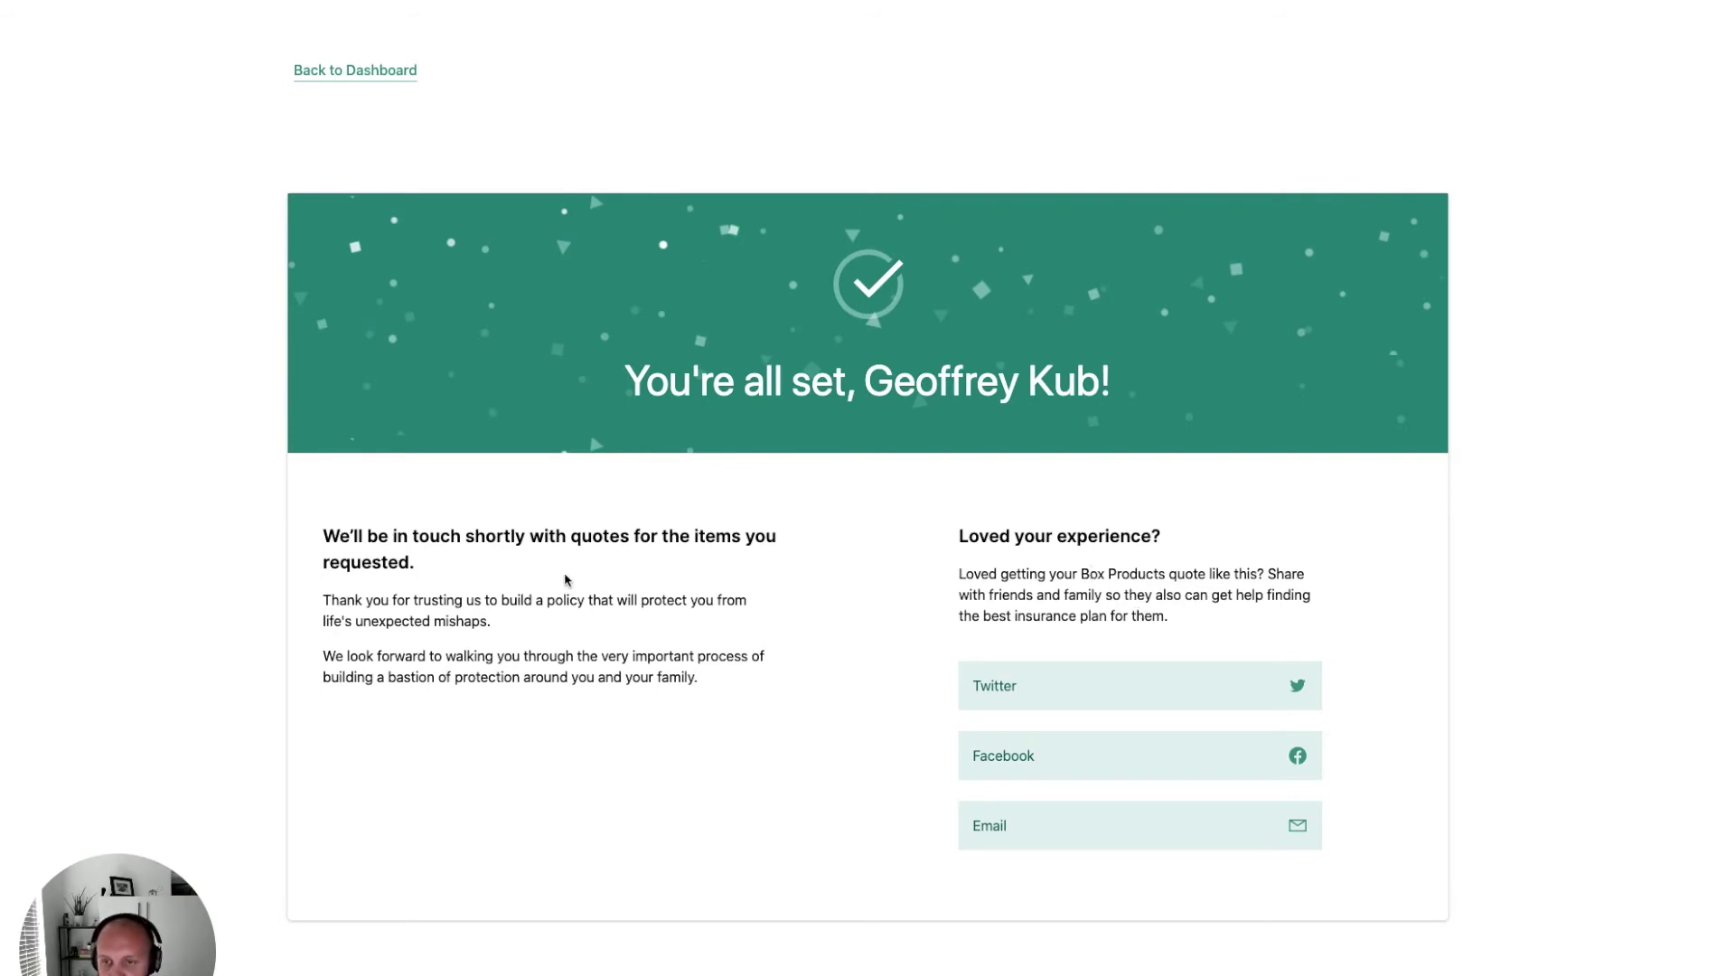
pyautogui.moveTo(332, 539); pyautogui.dragTo(437, 561)
pyautogui.click(446, 620)
pyautogui.doubleClick(450, 622)
pyautogui.click(451, 623)
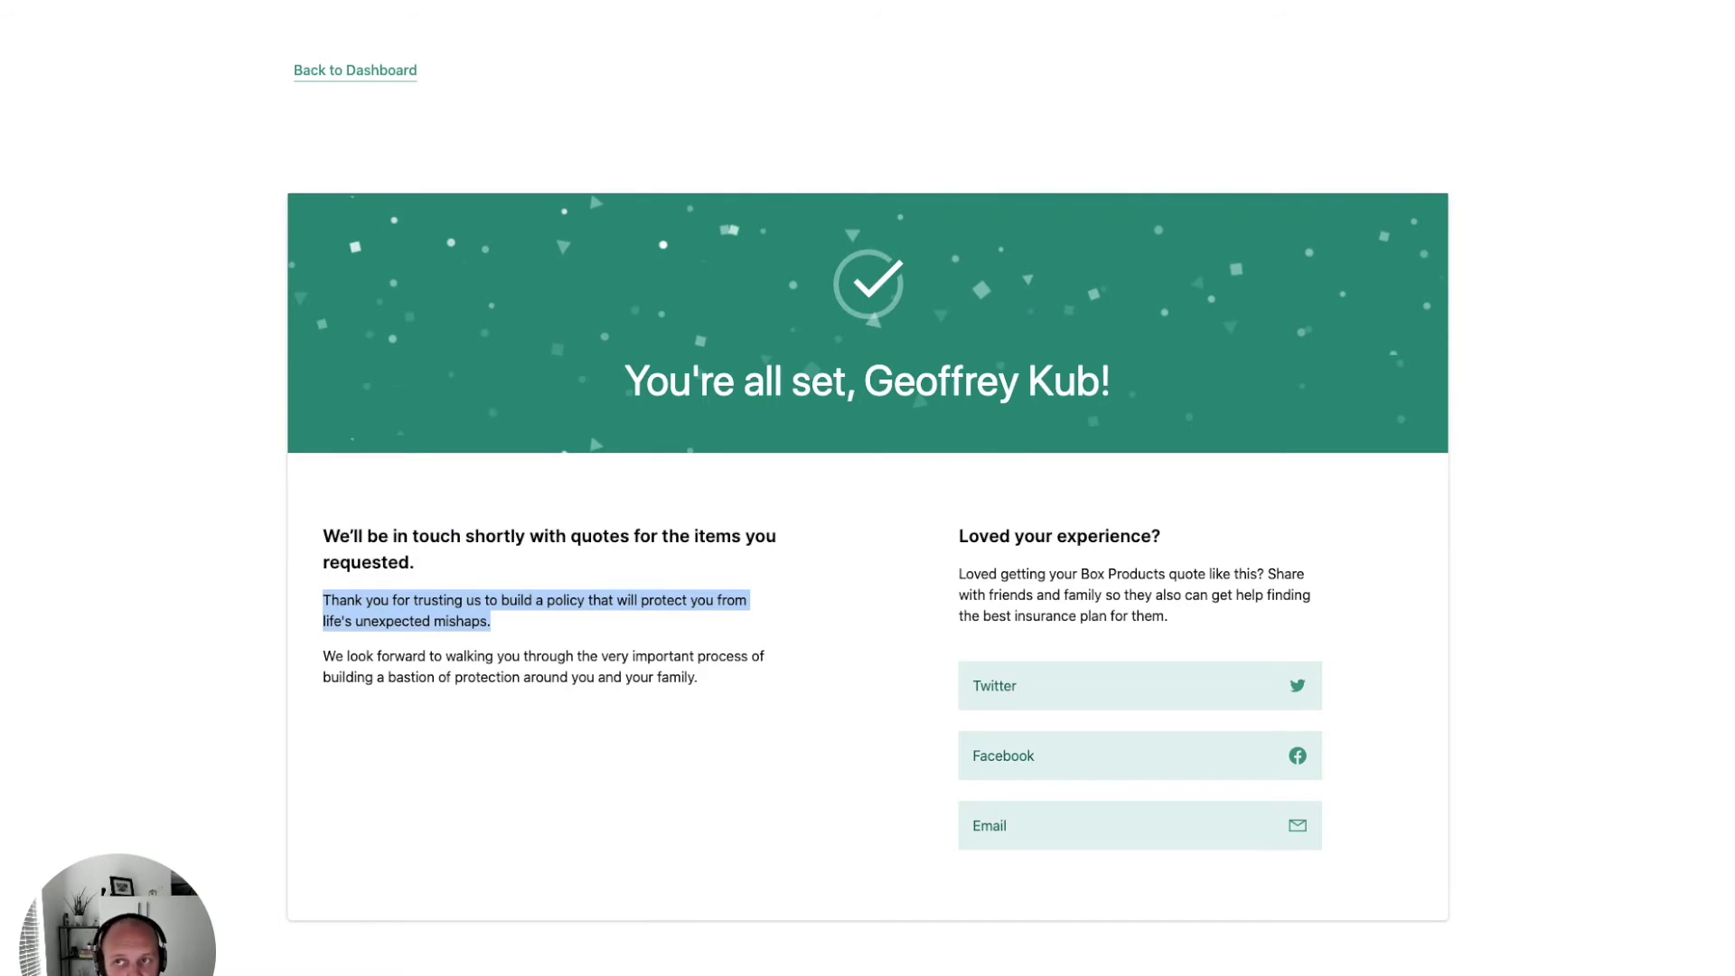
pyautogui.hotkey('ctrl', 'w')
# Preview the confirmation email, highlight its customizable sentence, and close the preview
pyautogui.scroll(-1, 749, 470)
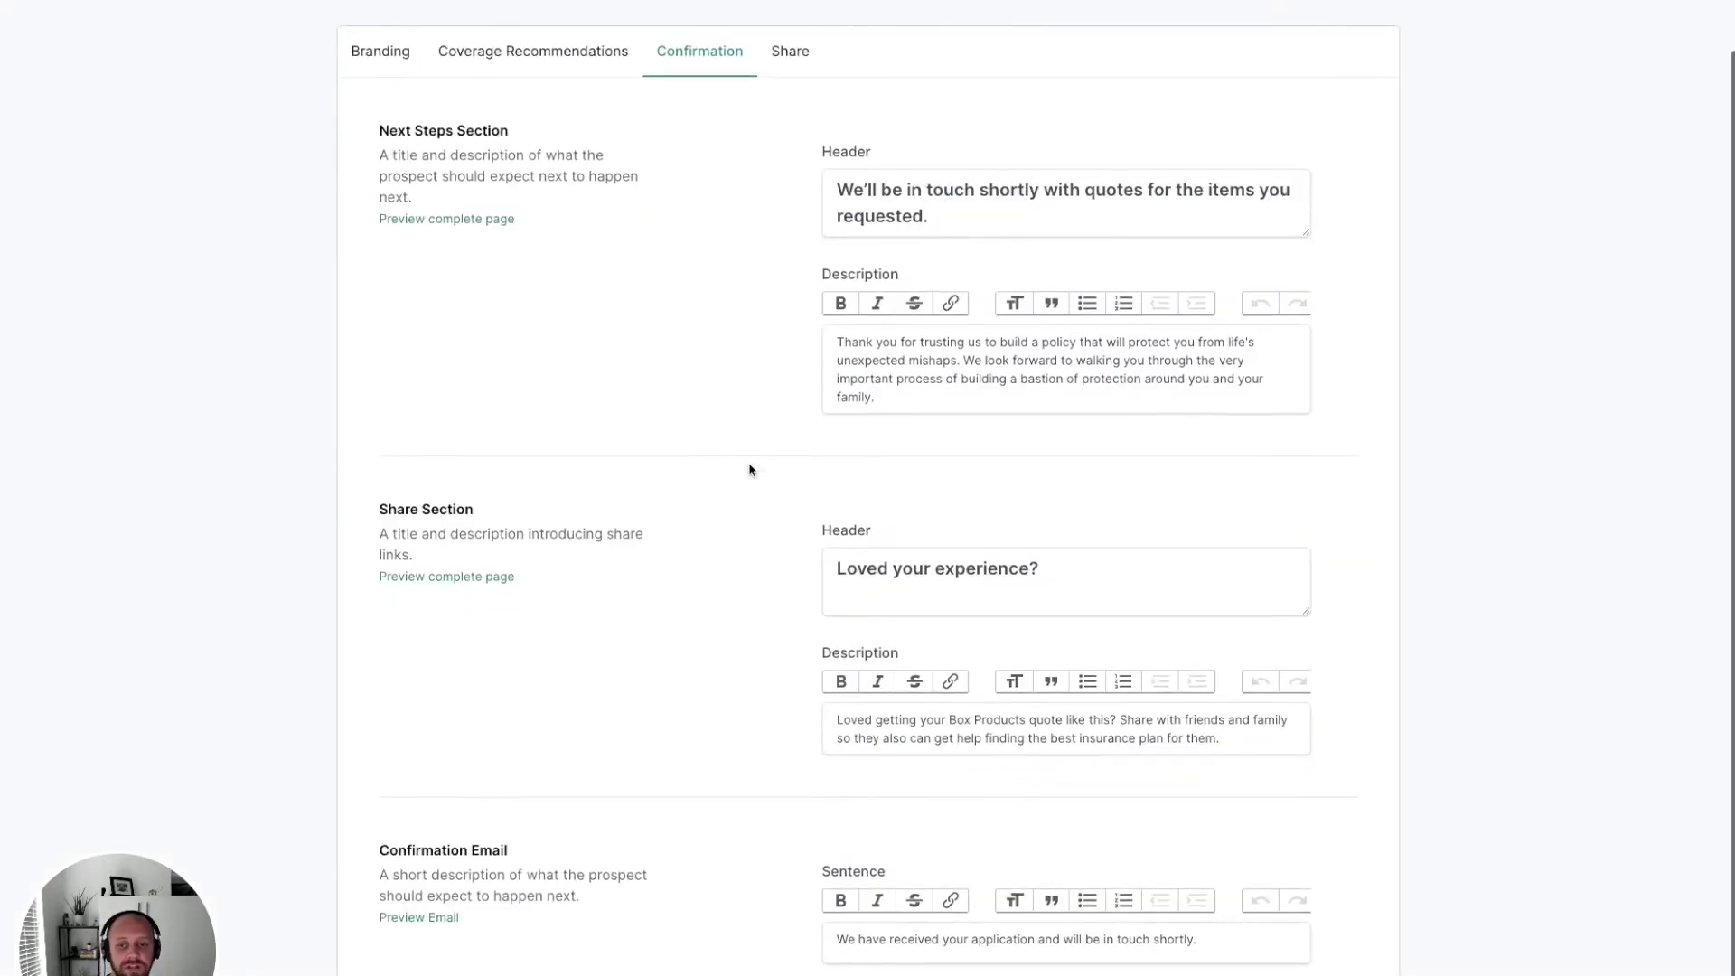
pyautogui.scroll(-1, 749, 470)
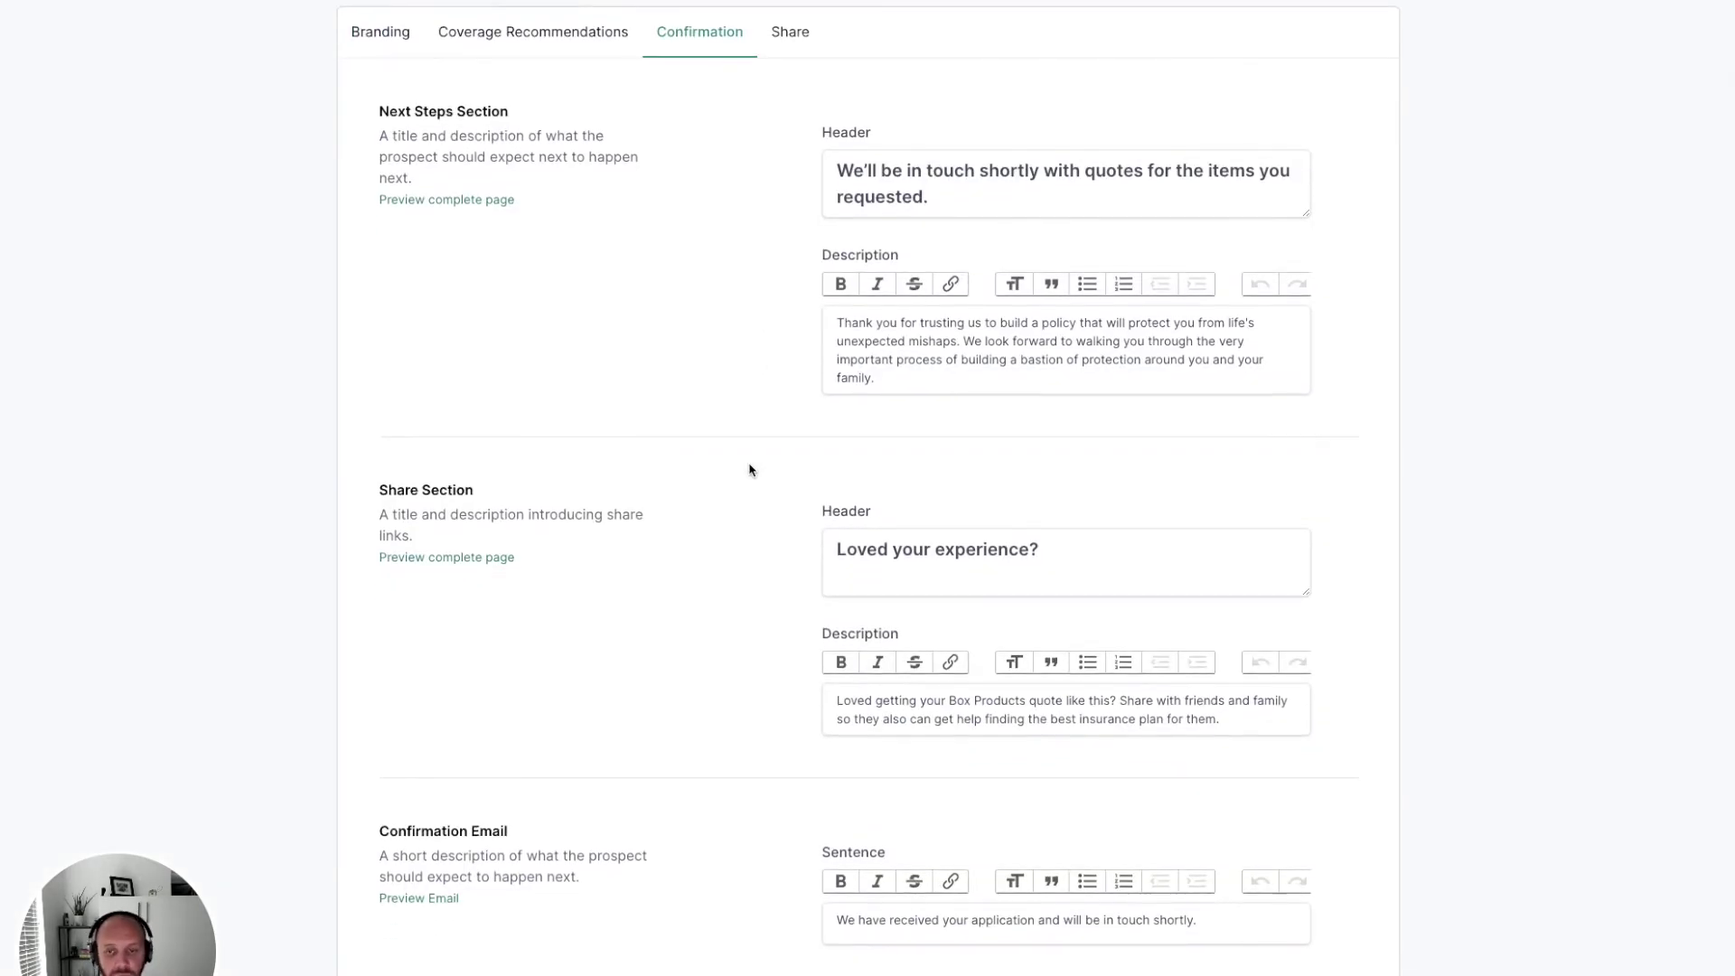
pyautogui.scroll(-1, 749, 470)
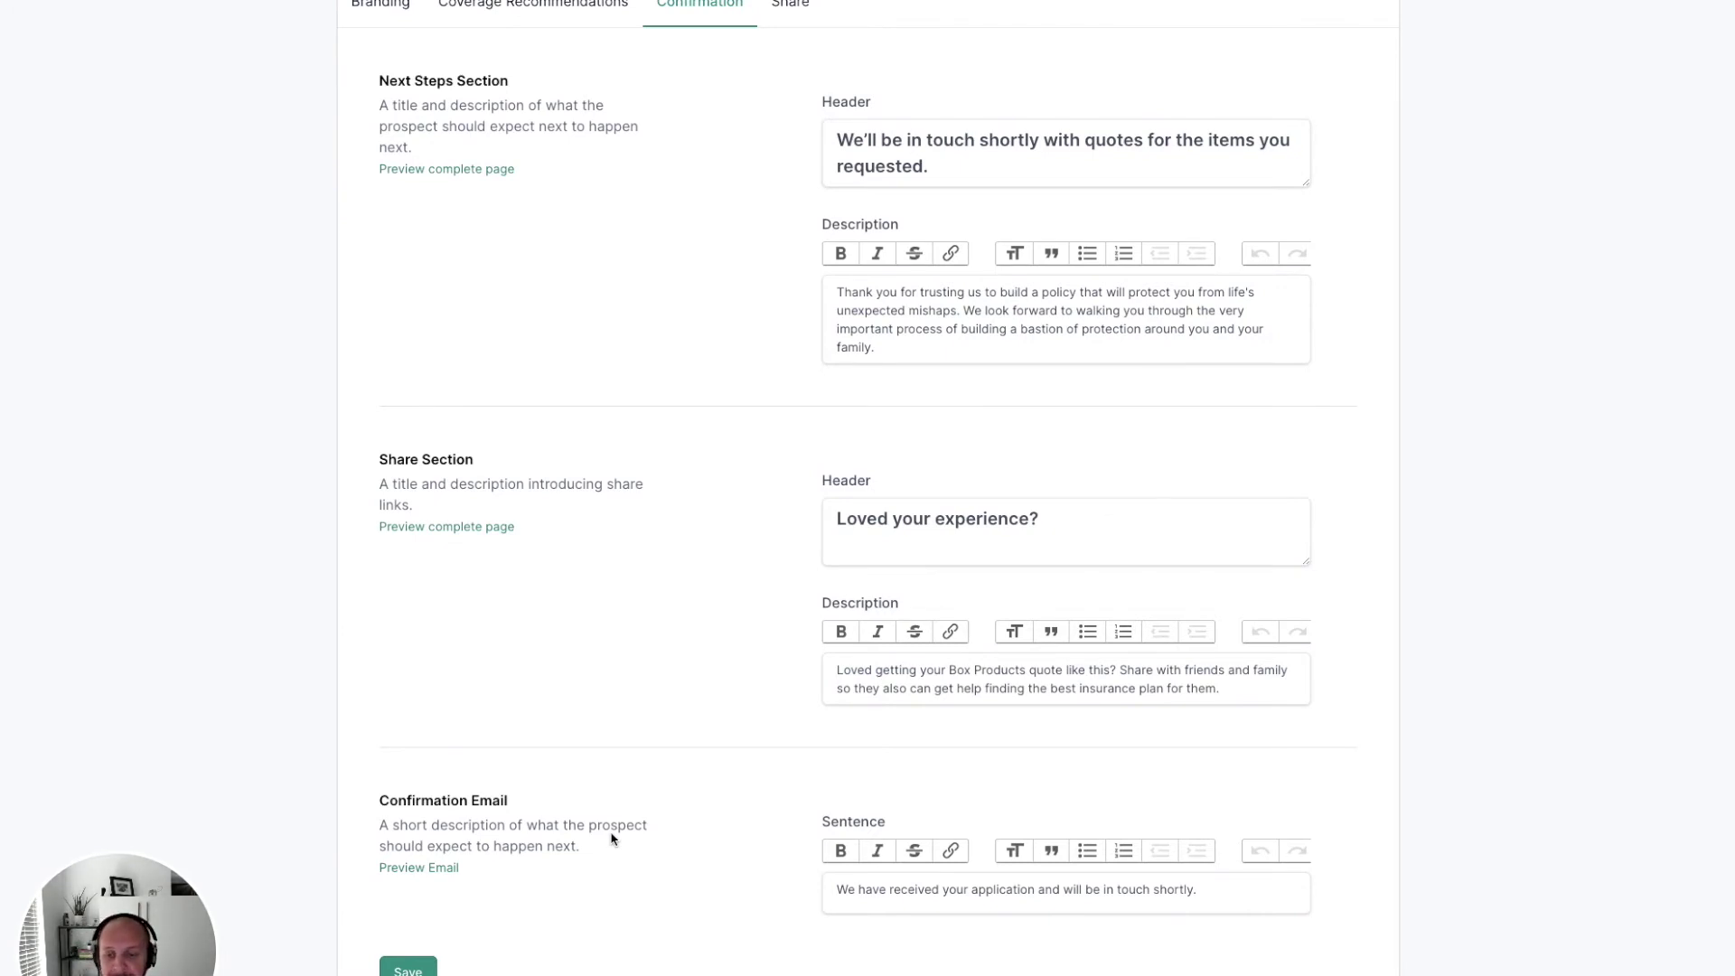
pyautogui.click(866, 901)
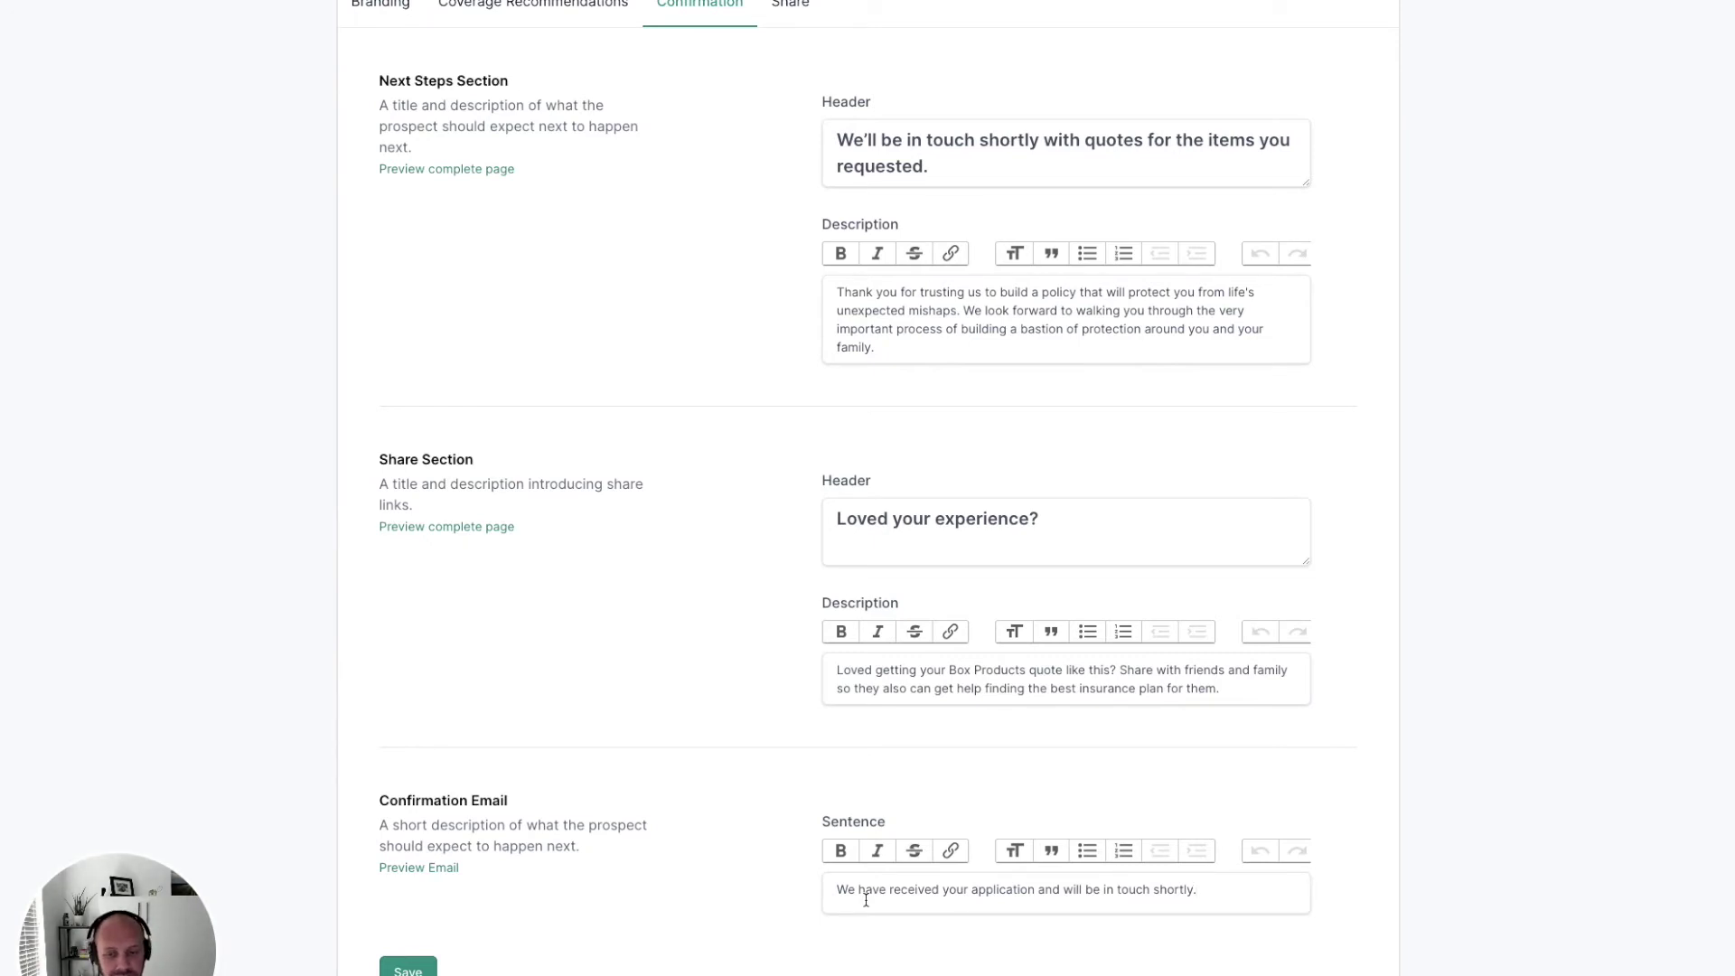
pyautogui.click(440, 869)
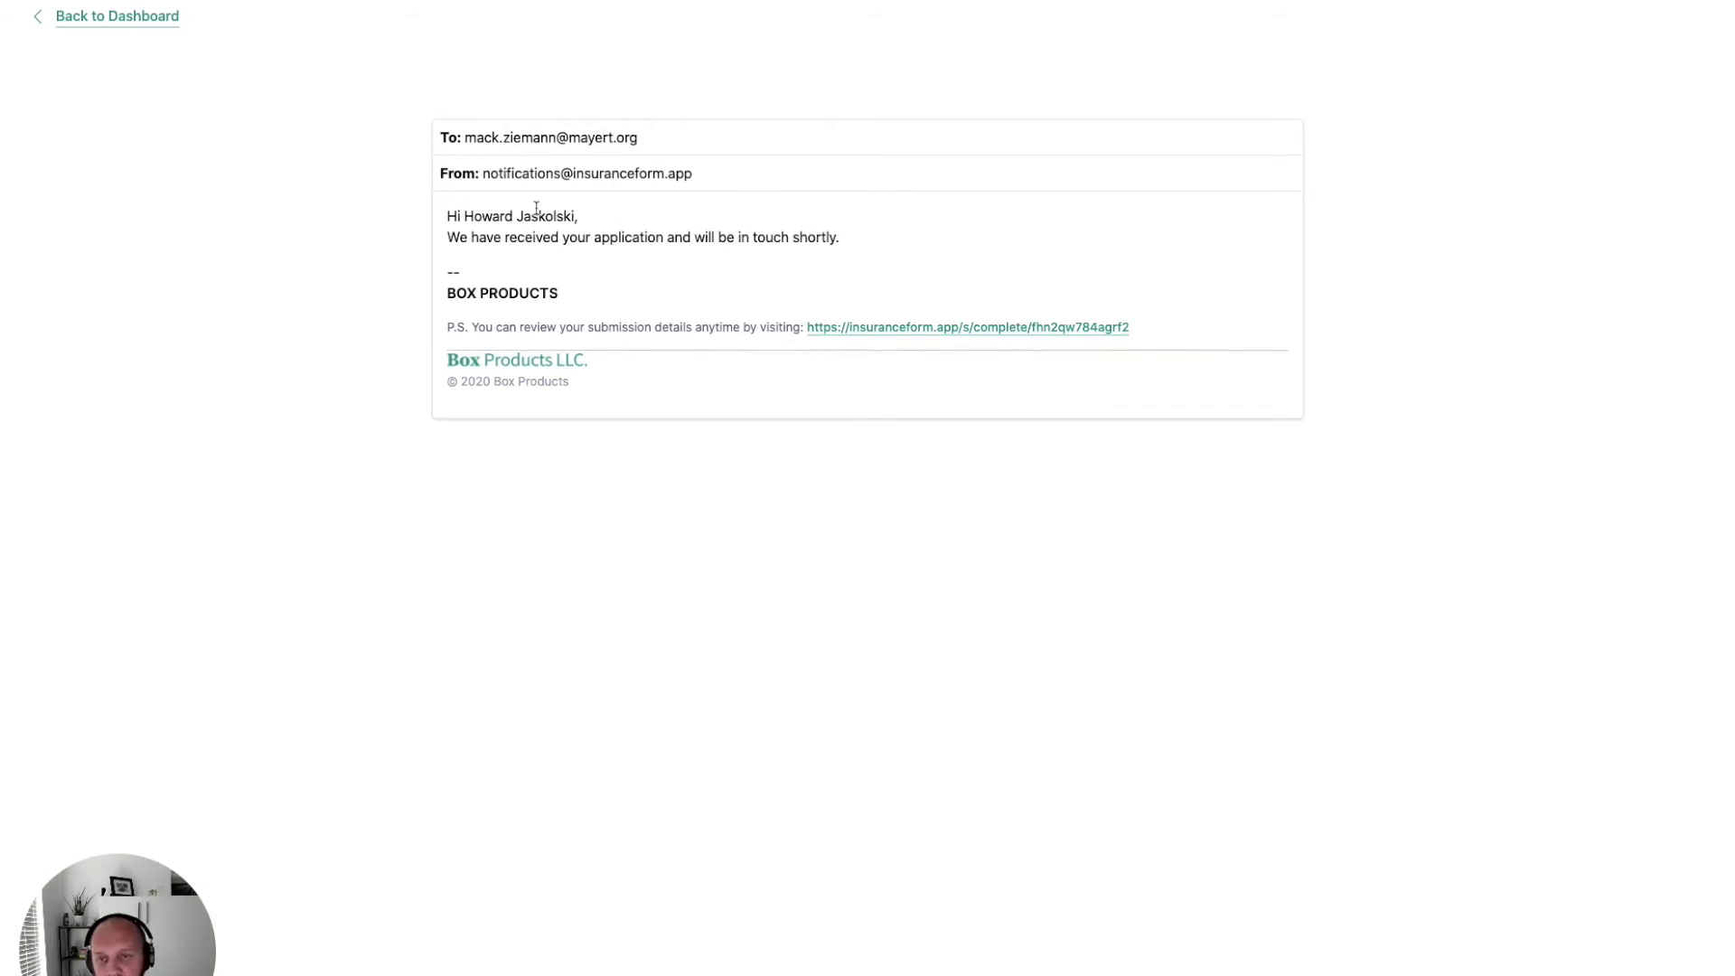
pyautogui.moveTo(447, 237); pyautogui.dragTo(845, 238)
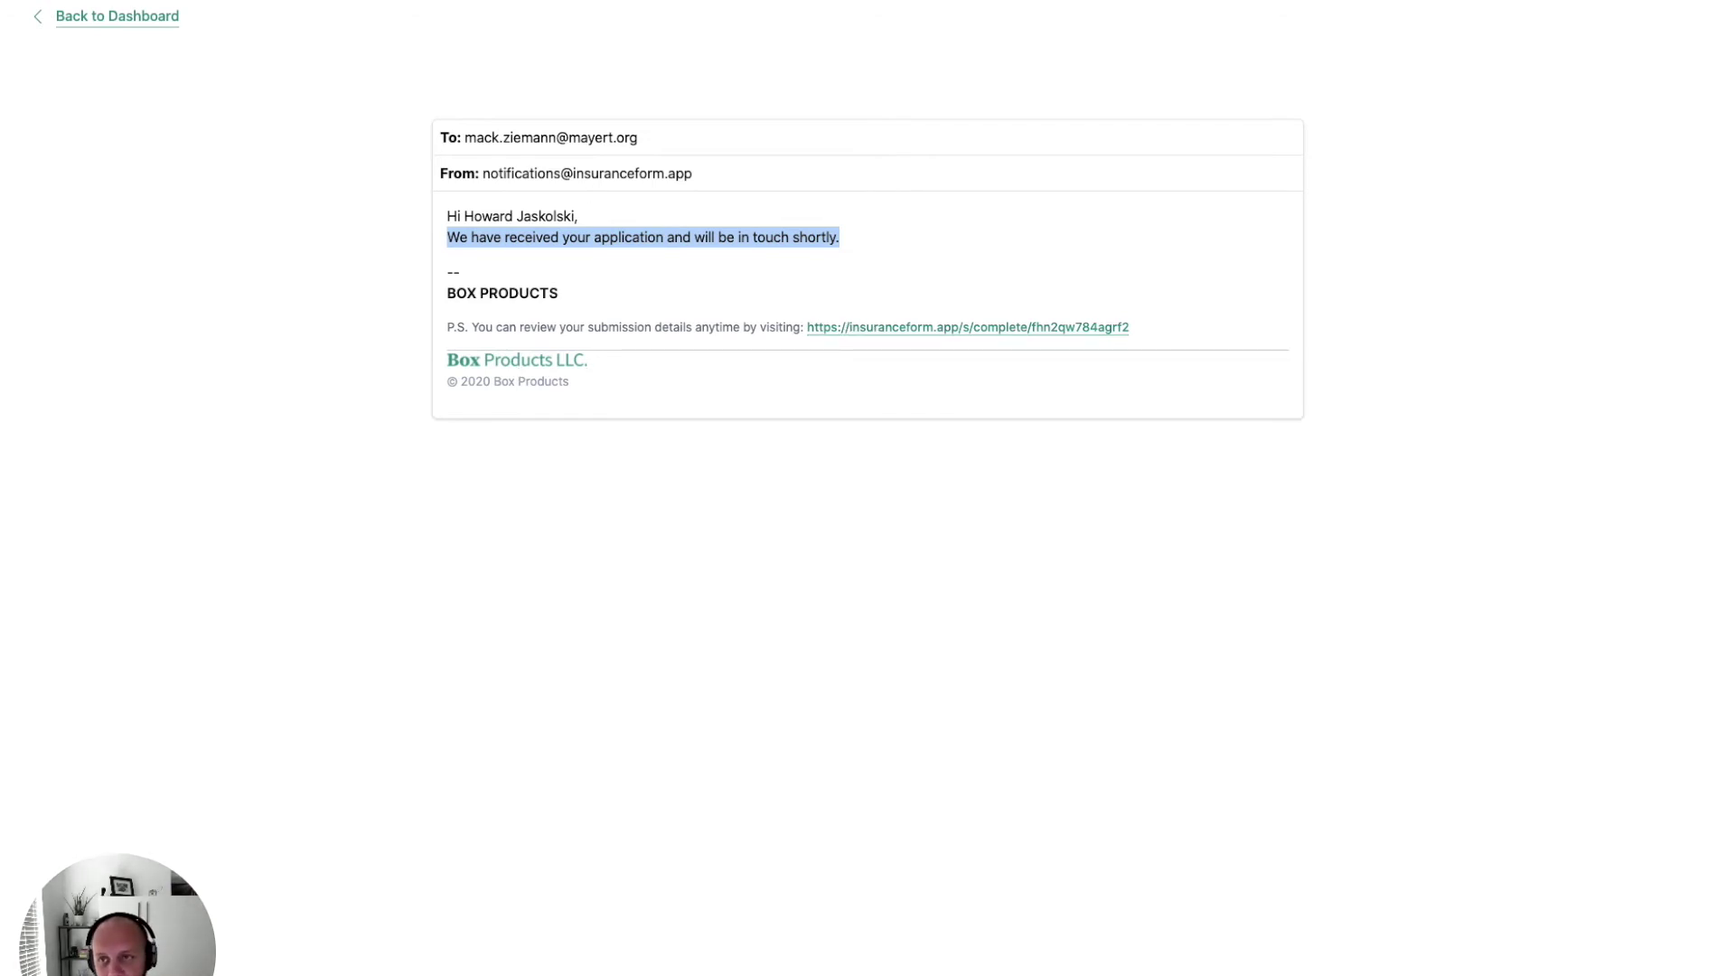
pyautogui.press('super+w')
# From the sharing settings, view the applicant form behind the agency submission link and close it
pyautogui.scroll(3, 589, 374)
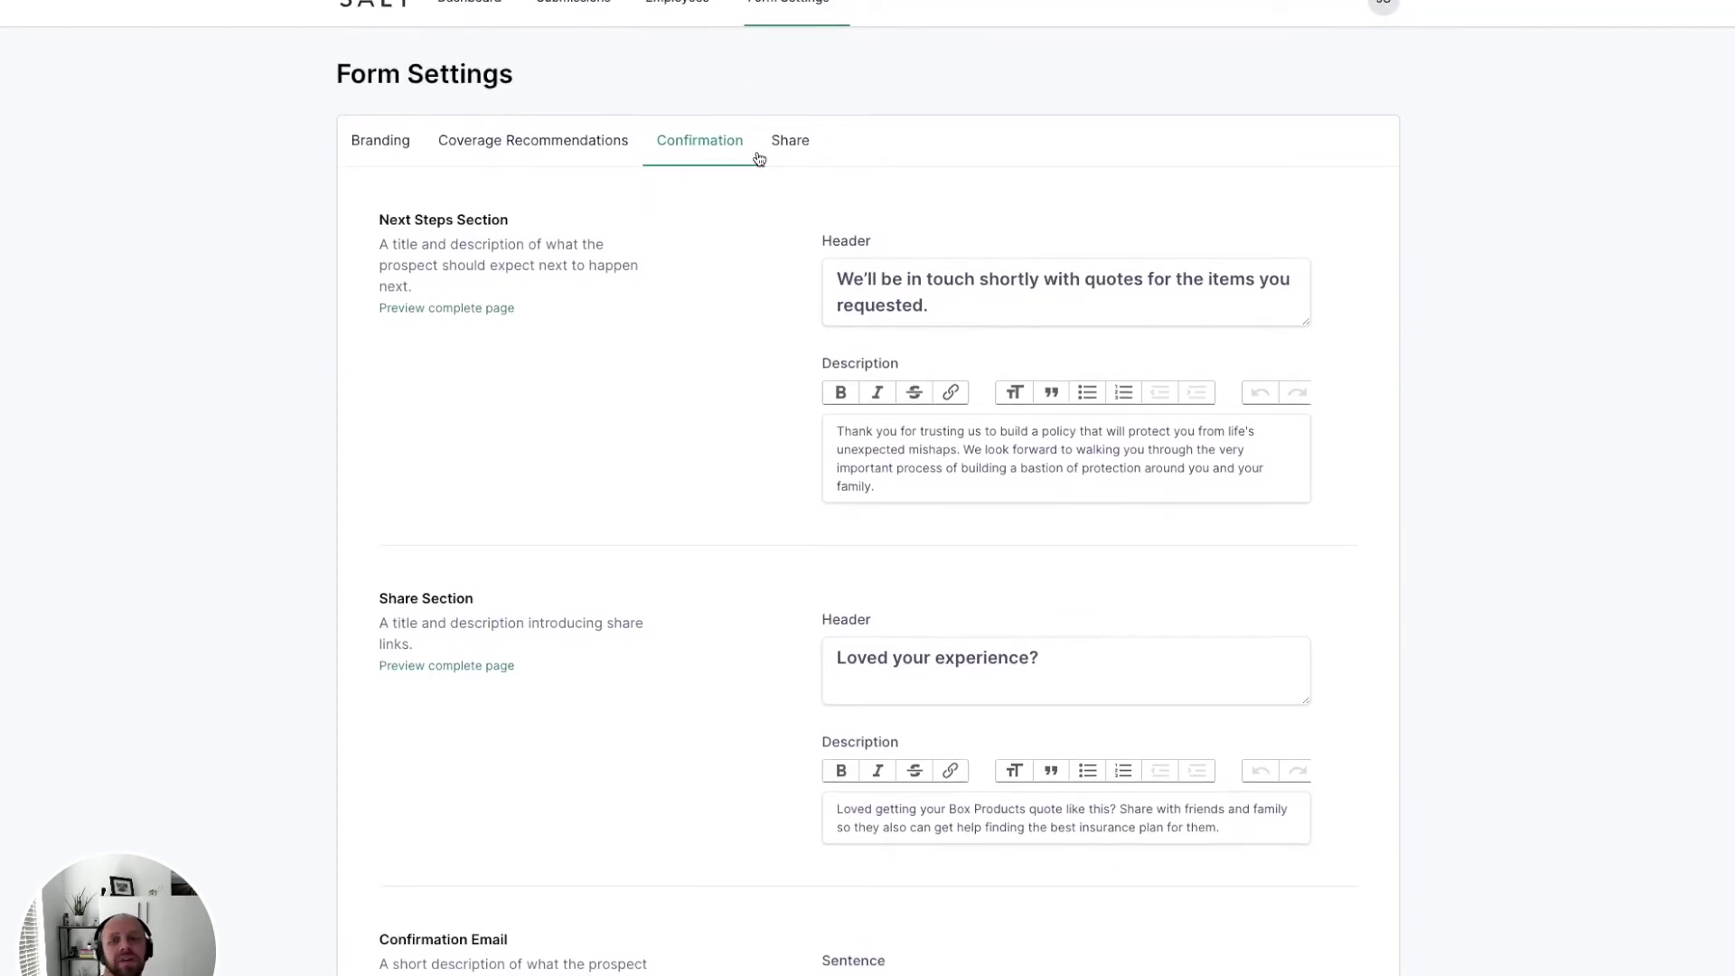
pyautogui.click(788, 147)
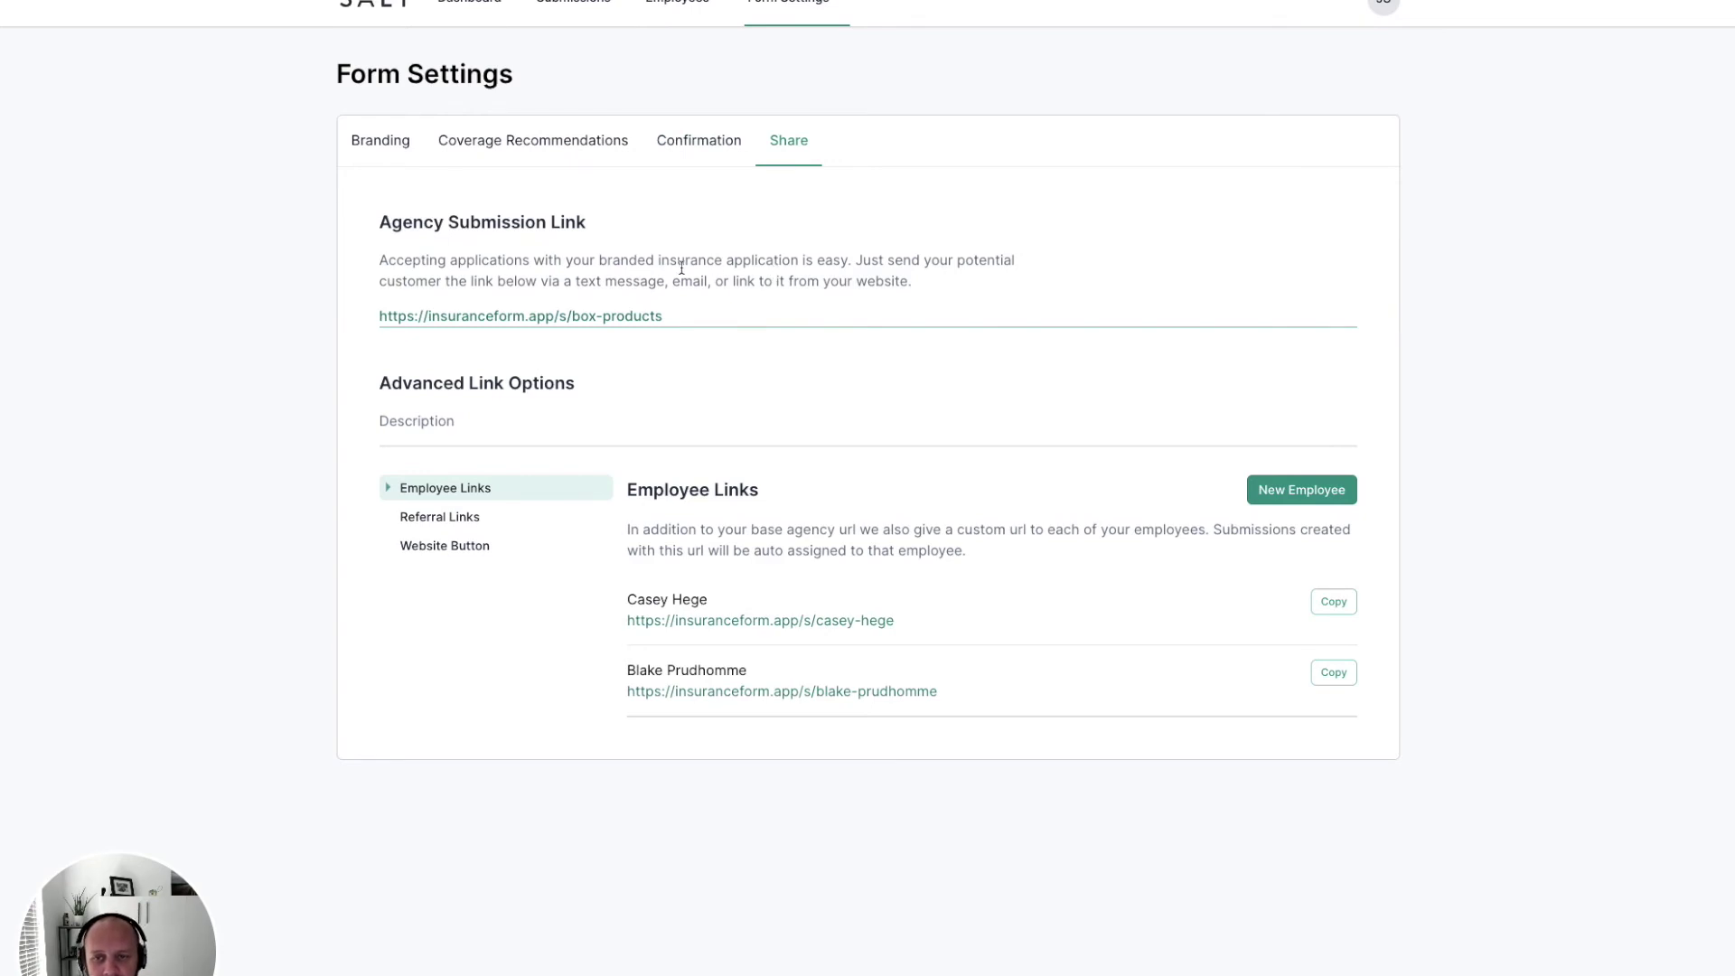
pyautogui.click(491, 322)
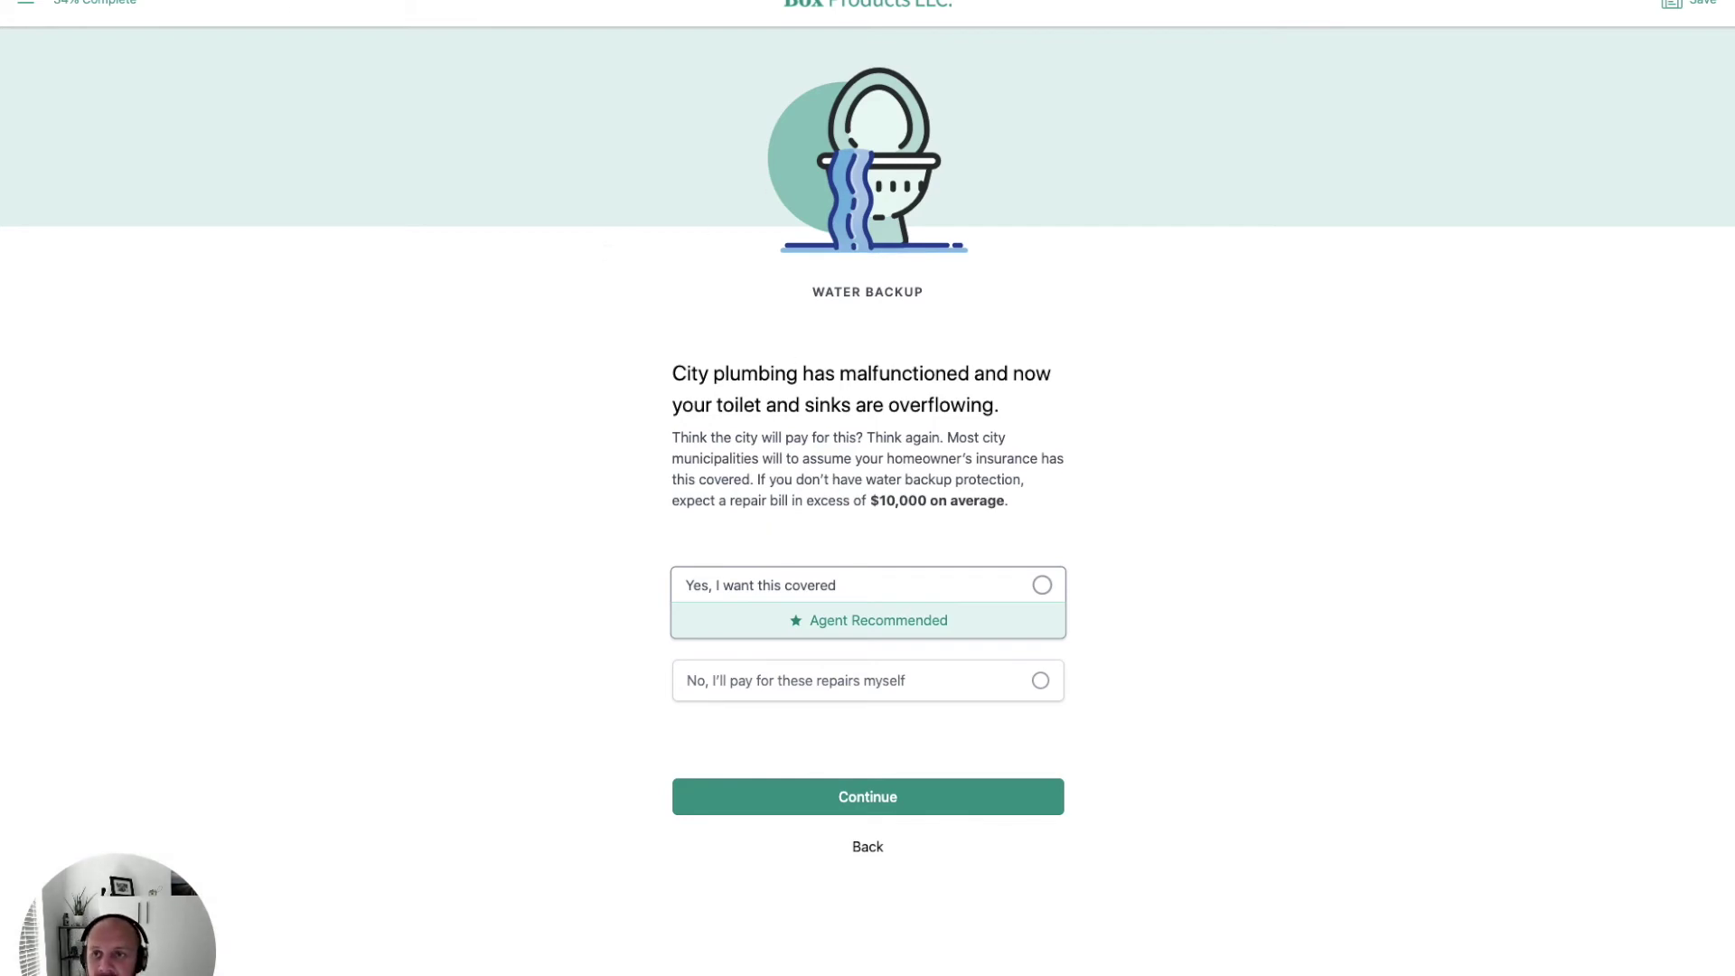
pyautogui.press('super+w')
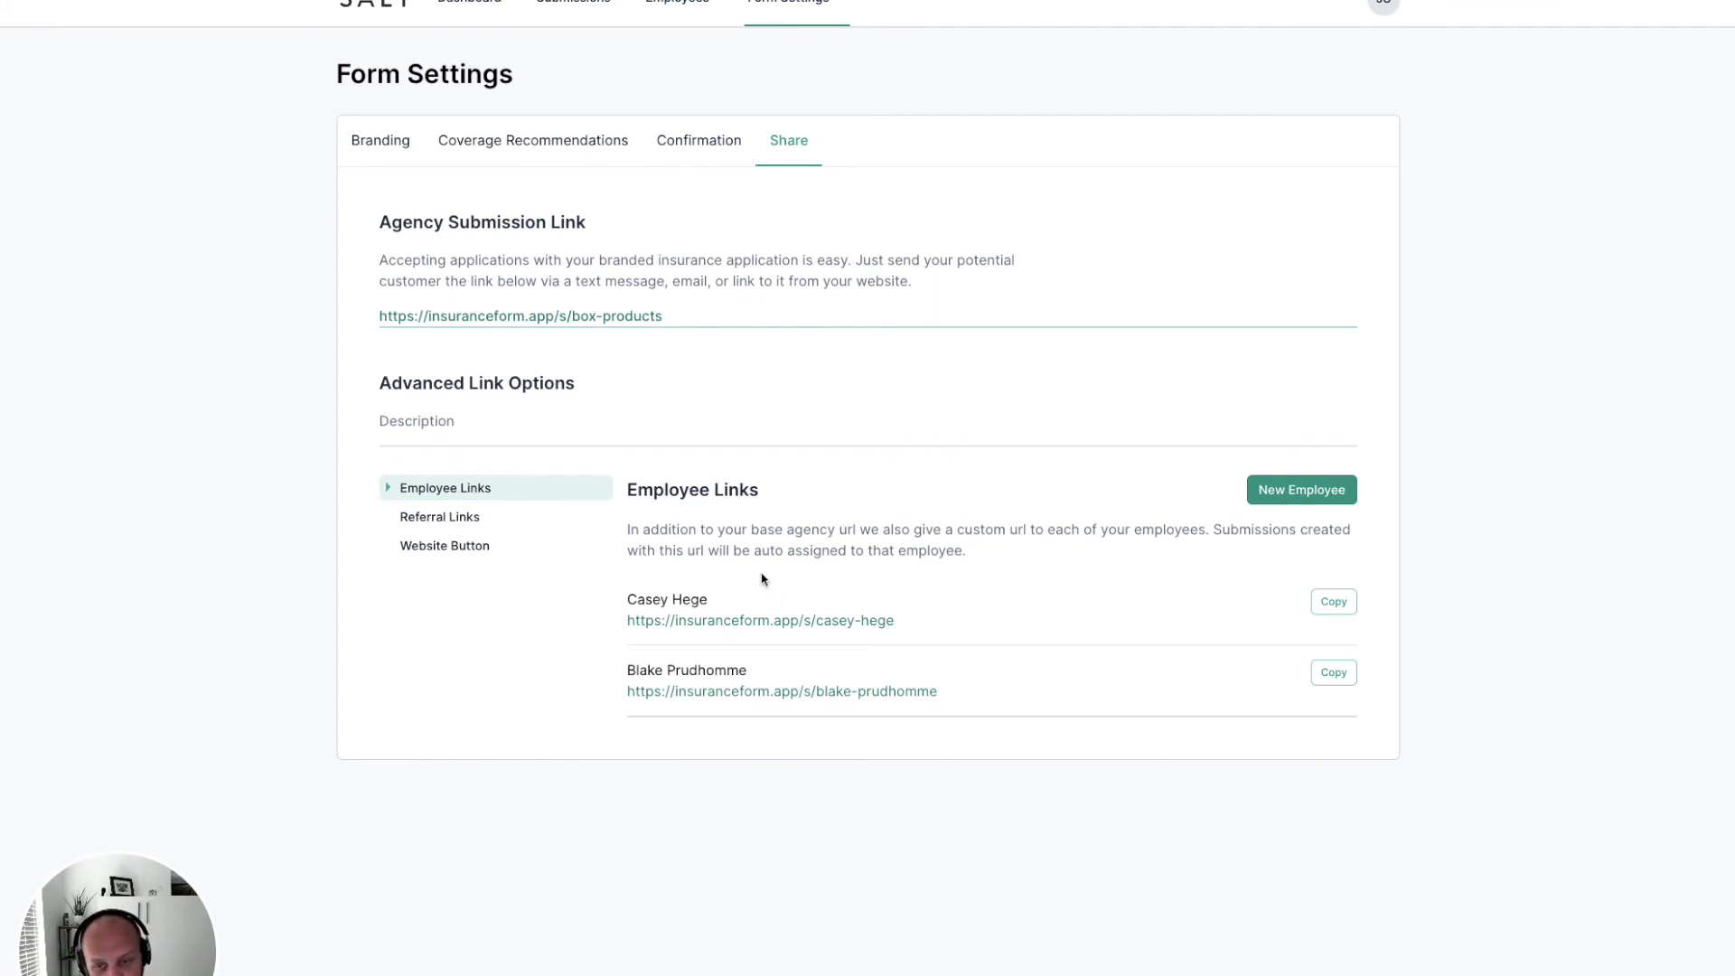
# View the referral links among the advanced link options, then return to the branding settings
pyautogui.click(474, 515)
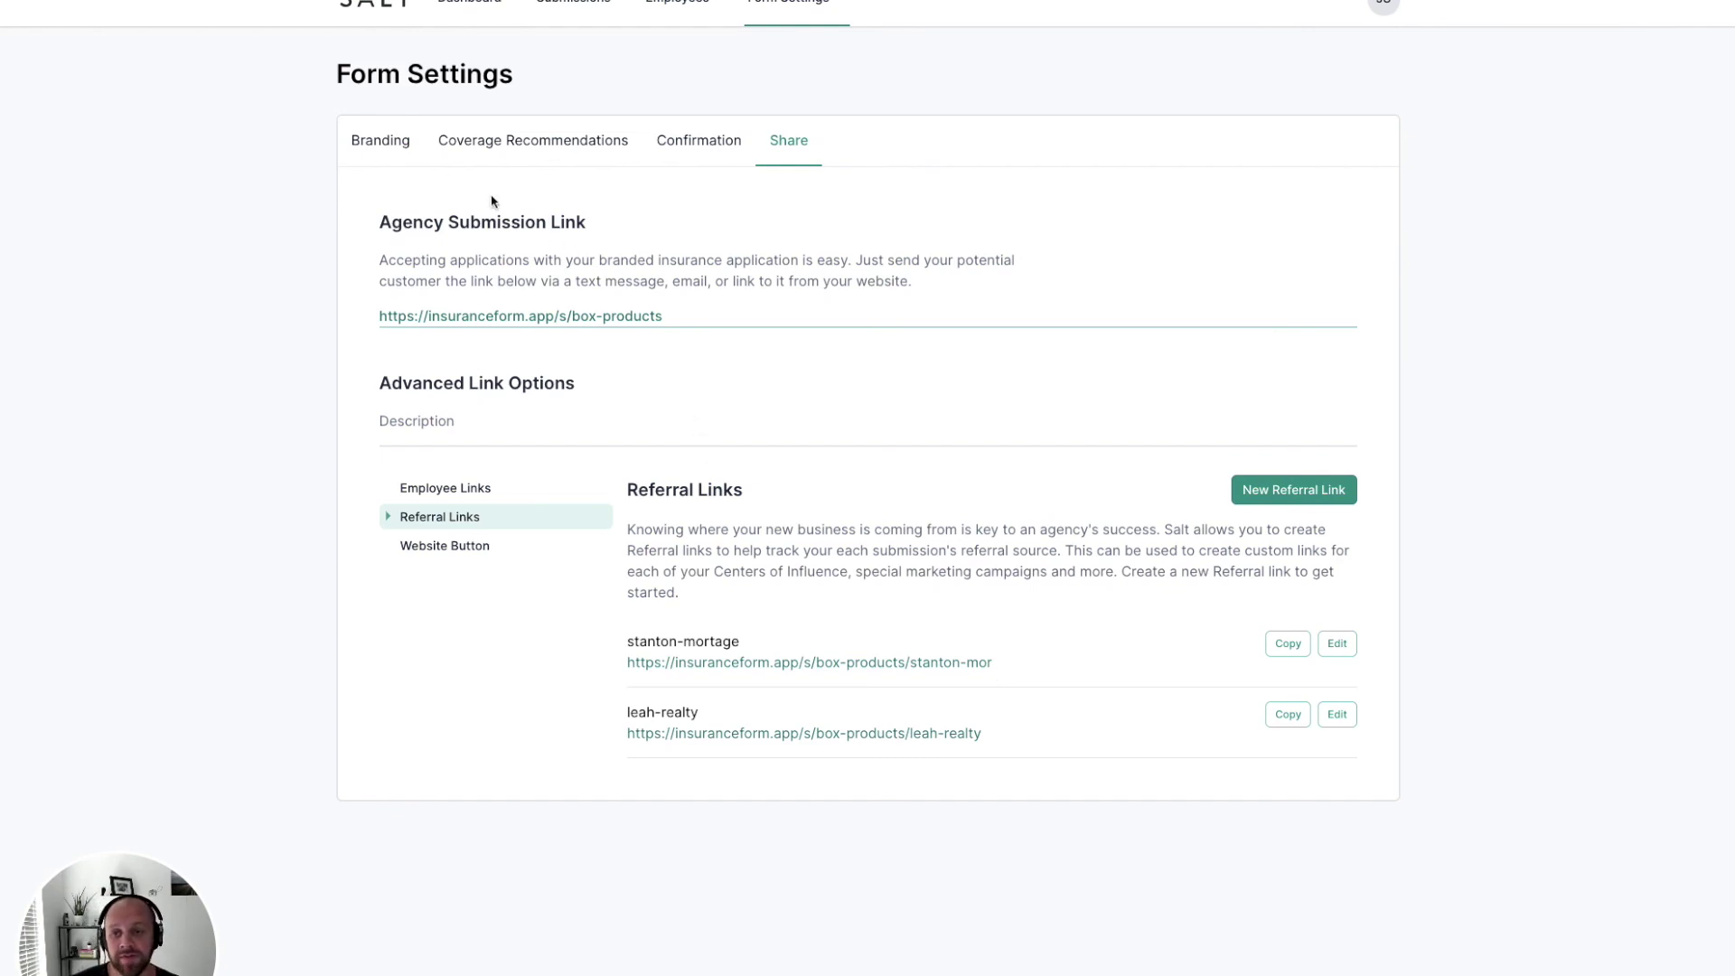
pyautogui.click(385, 150)
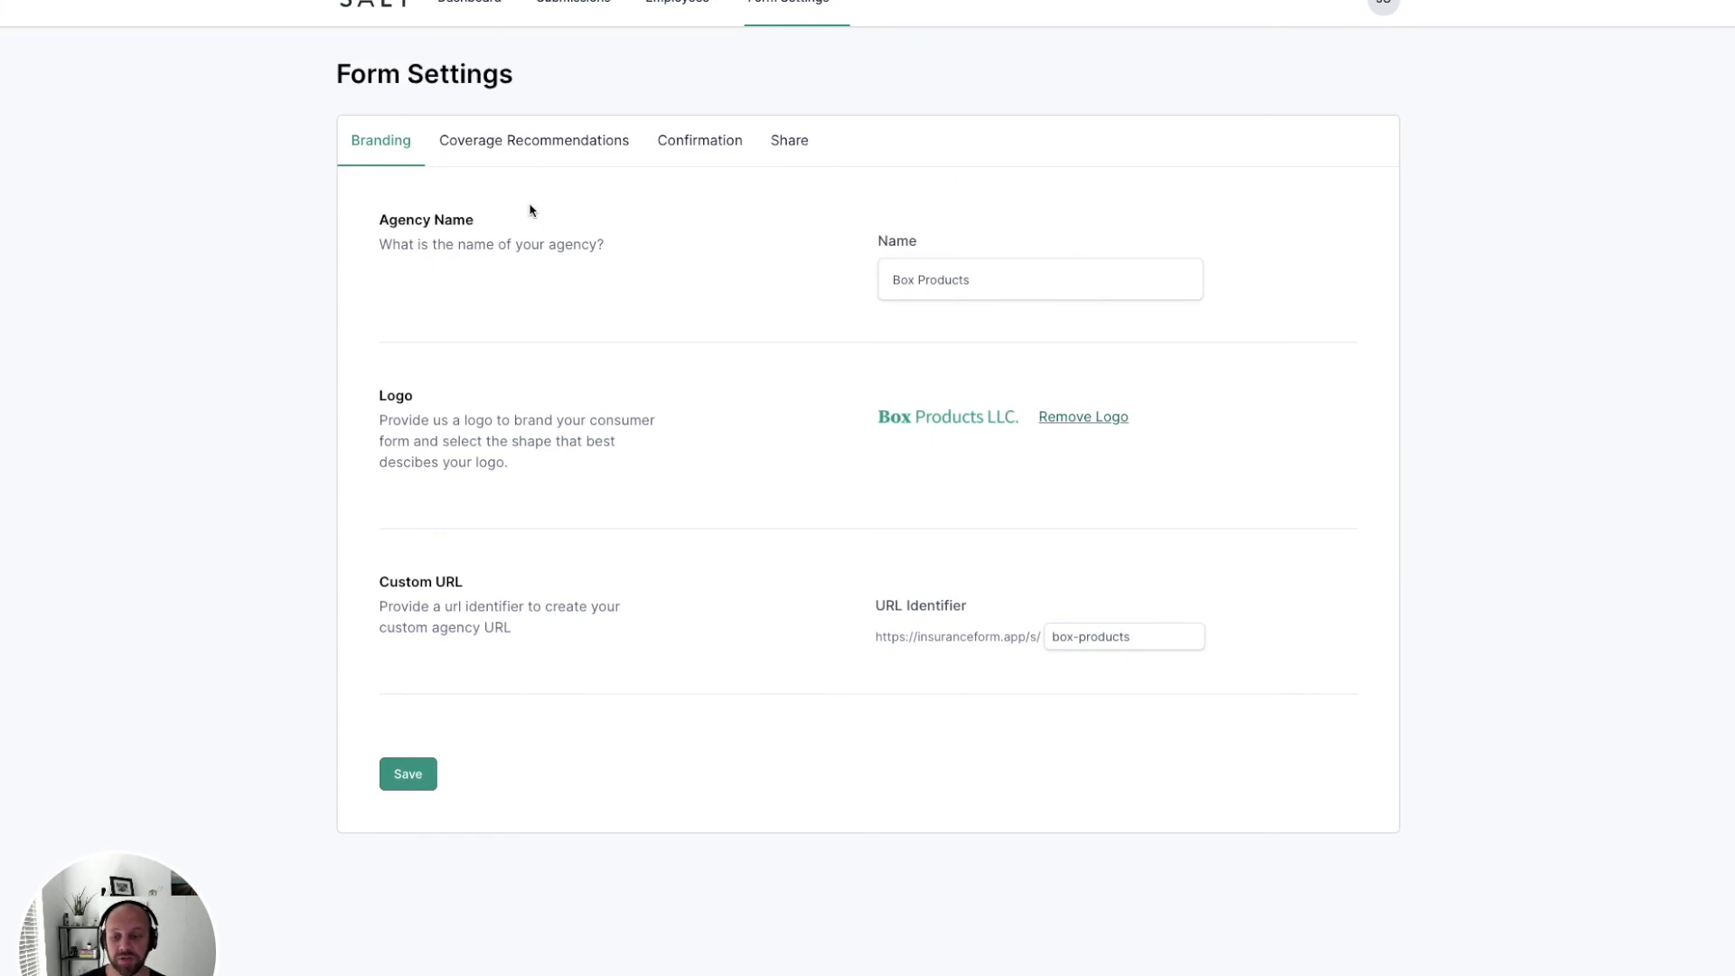